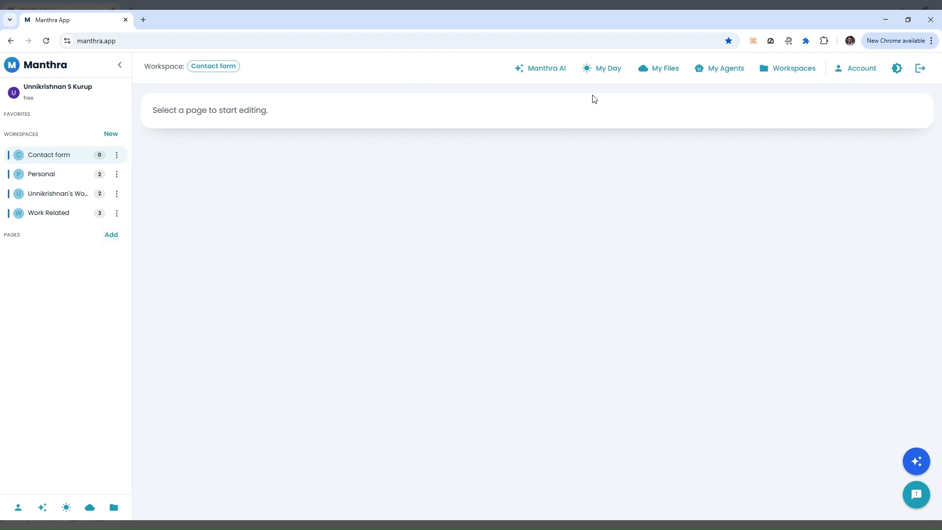
Bring up the Manthra AI assistant for the Contact form workspace and focus its message box
click(540, 74)
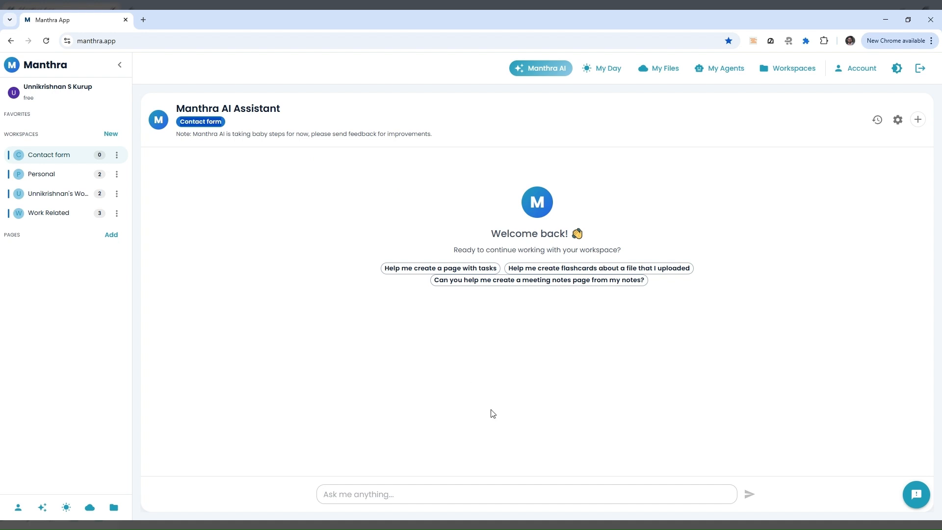
click(203, 523)
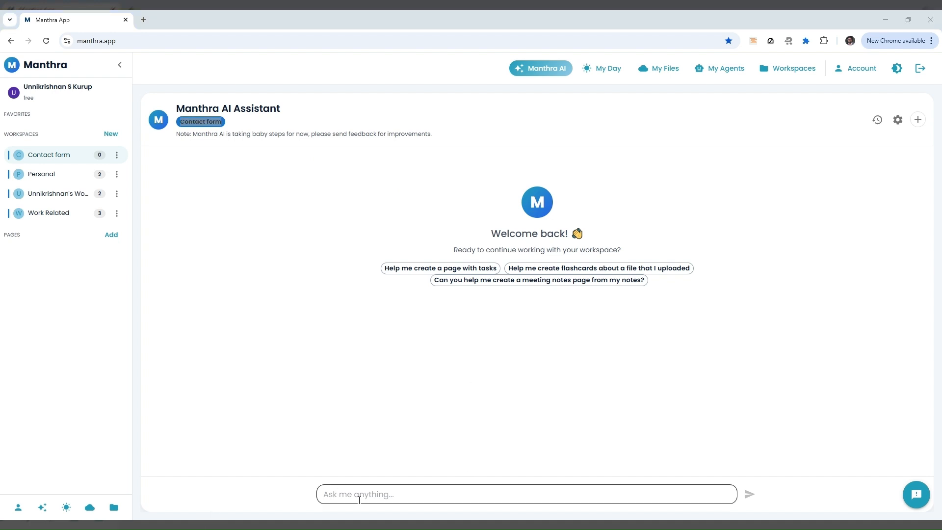
click(359, 498)
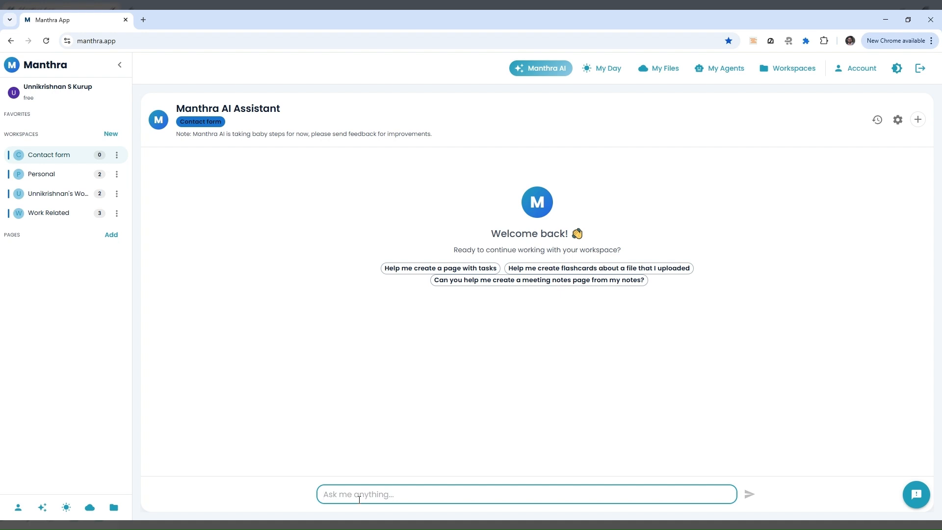
Write an introduction: a personal trainer with 10+ years' experience in sports injuries, lean muscle, older people
text(hey, My name is o)
key(BackSpace)
text(John and Iam a personal trainer with )
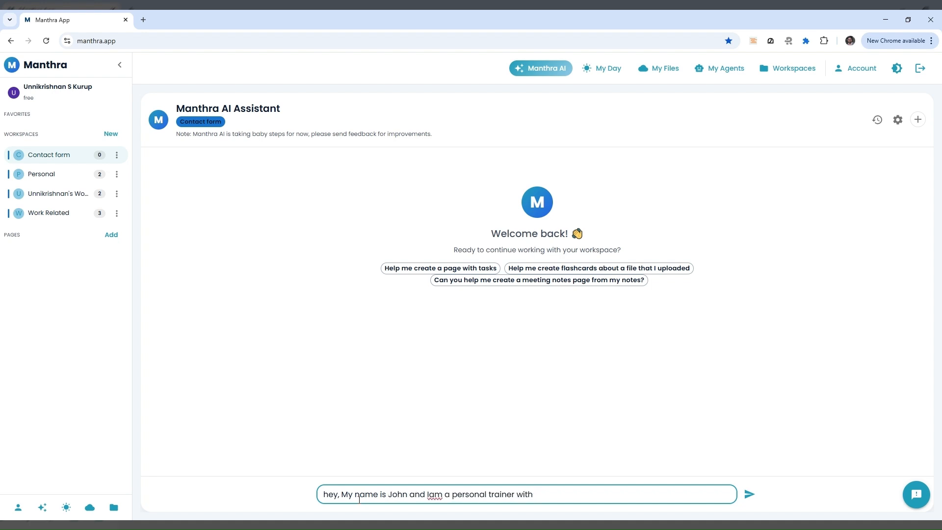
text(10 + years of expereicene I)
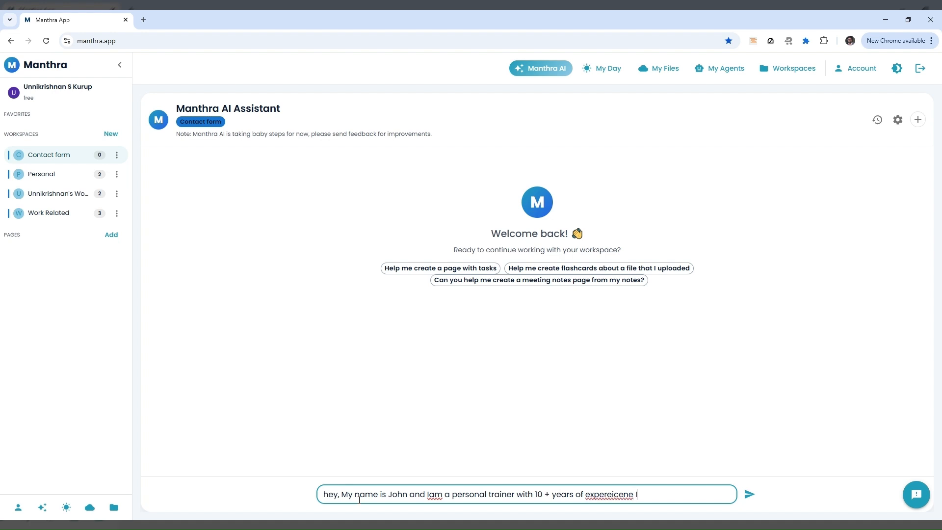
text( focus on sports injuries weigh)
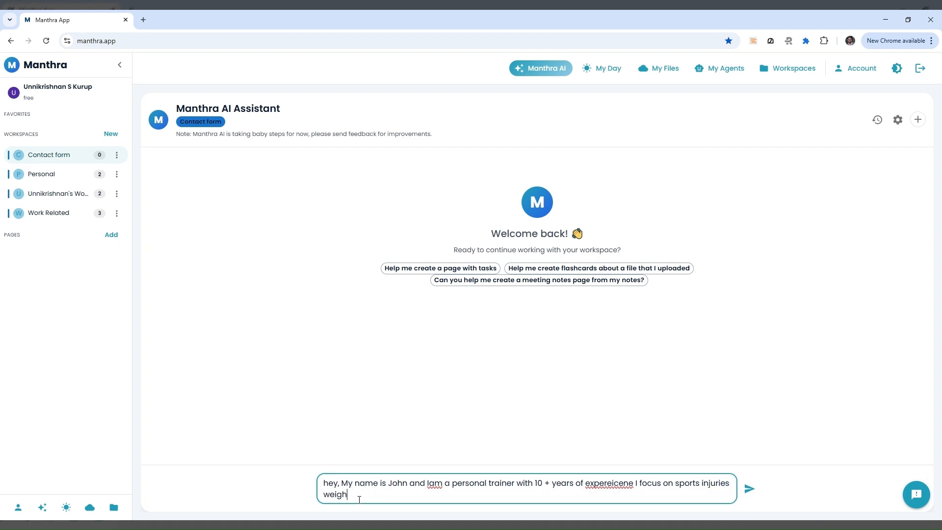
text(t loss)
text(, )
text(inc)
key(BackSpace)
key(BackSpace)
key(BackSpace)
text(lean muscle building and also old a)
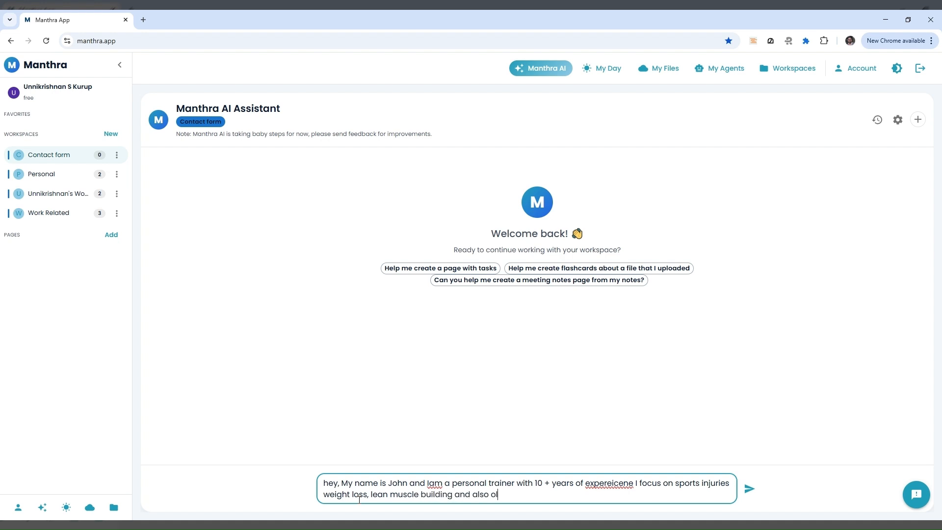
key(BackSpace)
key(BackSpace)
key(BackSpace)
key(BackSpace)
key(BackSpace)
text(fite)
text(ess for old)
text(er)
text( gene)
key(BackSpace)
key(BackSpace)
key(BackSpace)
key(BackSpace)
key(BackSpace)
key(BackSpace)
key(BackSpace)
key(BackSpace)
key(BackSpace)
key(BackSpace)
Request a marketing page with introductions and detailed, professional, trustworthy service descriptions
text(old people. So I want to c)
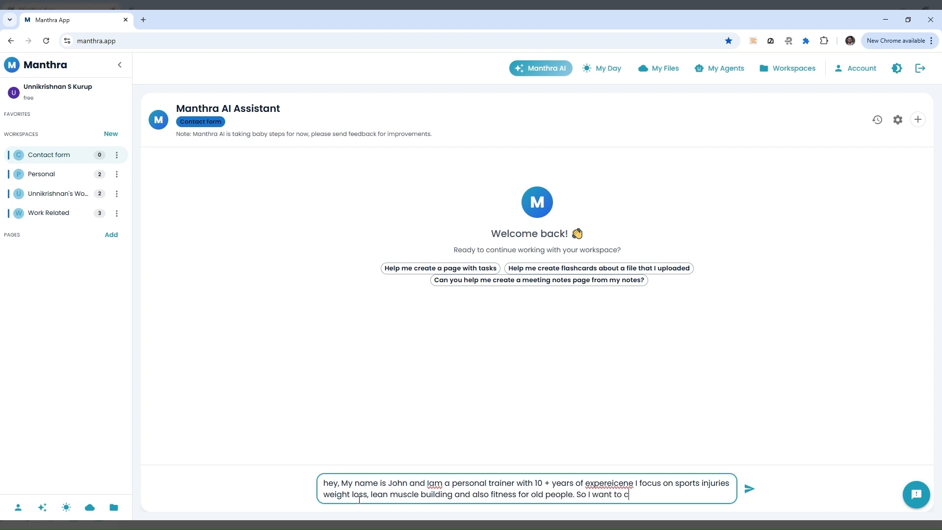
text(reate a marketing page wiht)
key(BackSpace)
key(BackSpace)
key(BackSpace)
key(BackSpace)
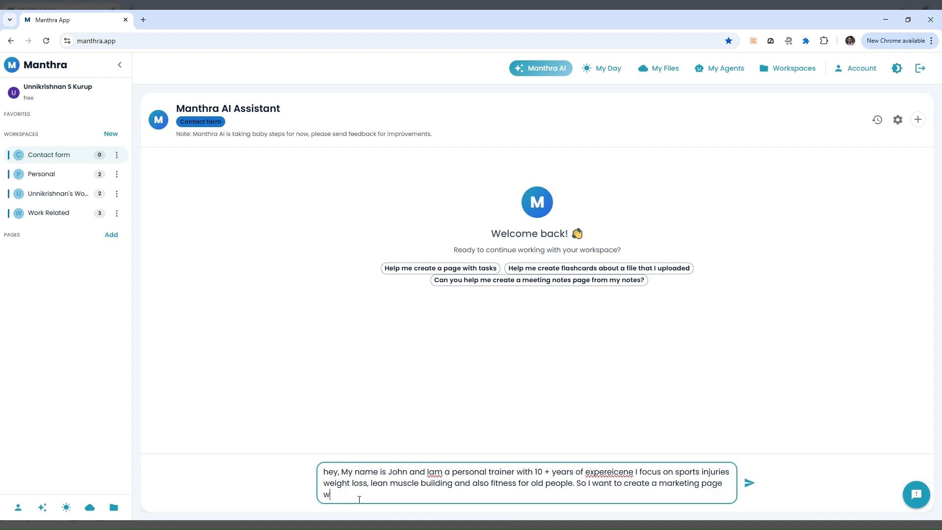
text(hich has my introduction)
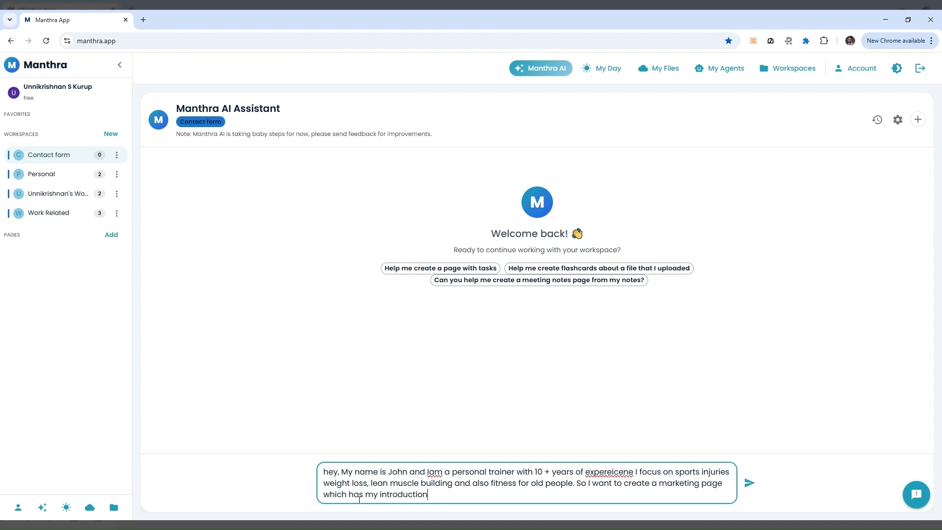
text(s , details of my)
key(BackSpace)
key(BackSpace)
key(BackSpace)
text(the services that I provide. )
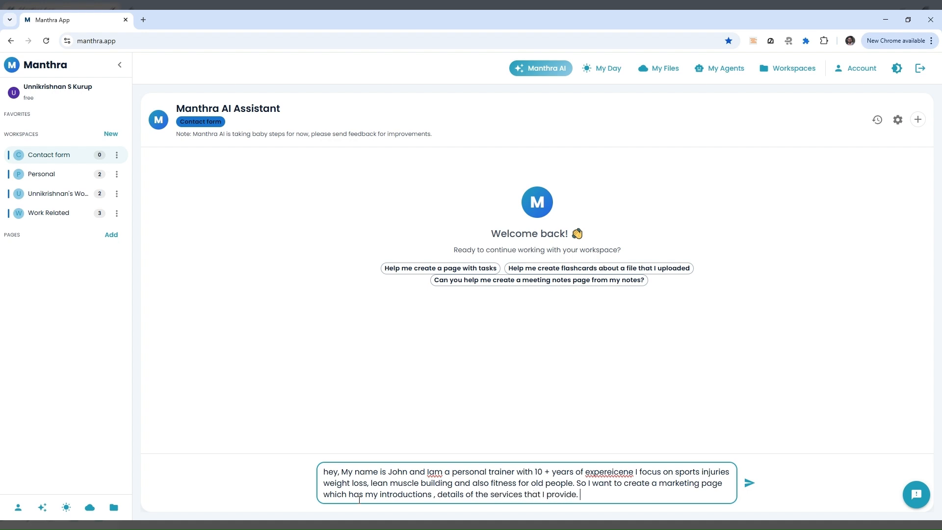
text(Please add details)
text( to each)
text( and make sure it)
text(s sound pro)
text(fessional and tr)
text(yst)
key(BackSpace)
key(BackSpace)
key(BackSpace)
text(us)
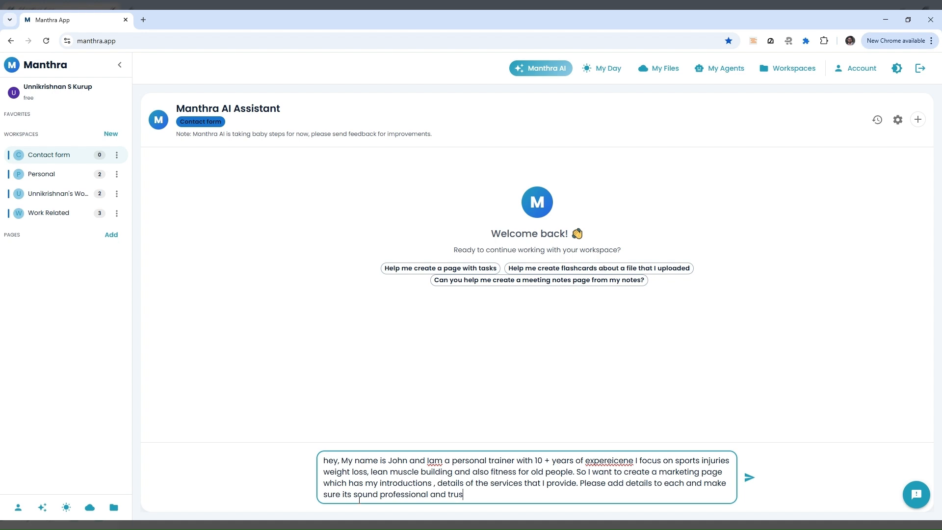
text(t worty. Please add a few q)
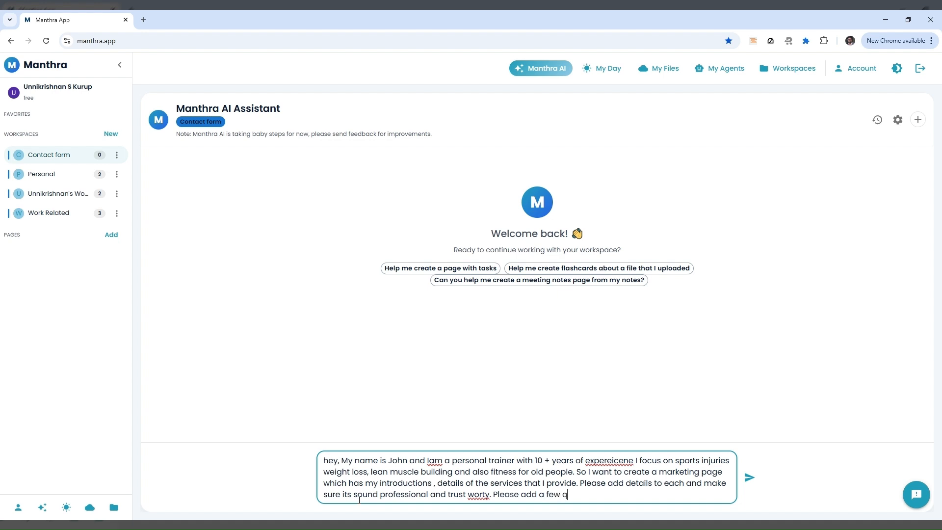
Add a request for positive quotes from two customers and a new page, then send it
text(uotes which are positive as )
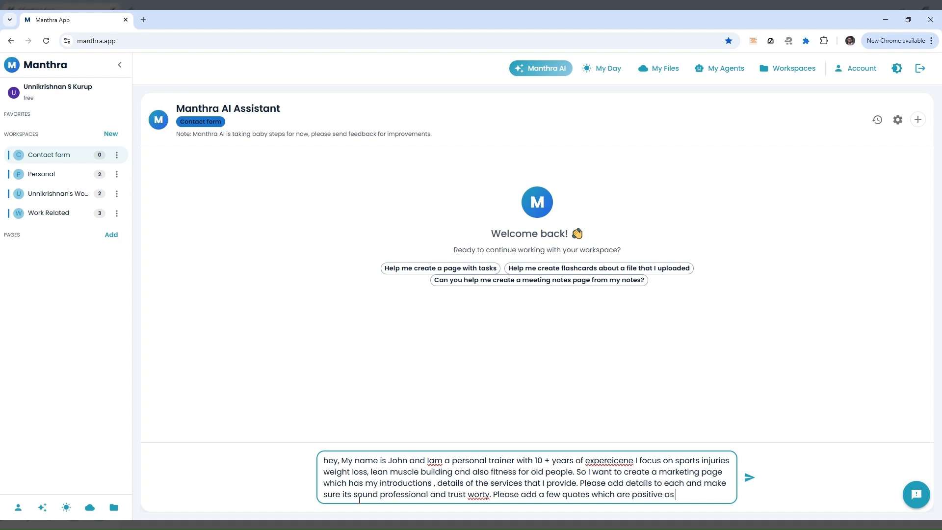
text(feedbacks from my )
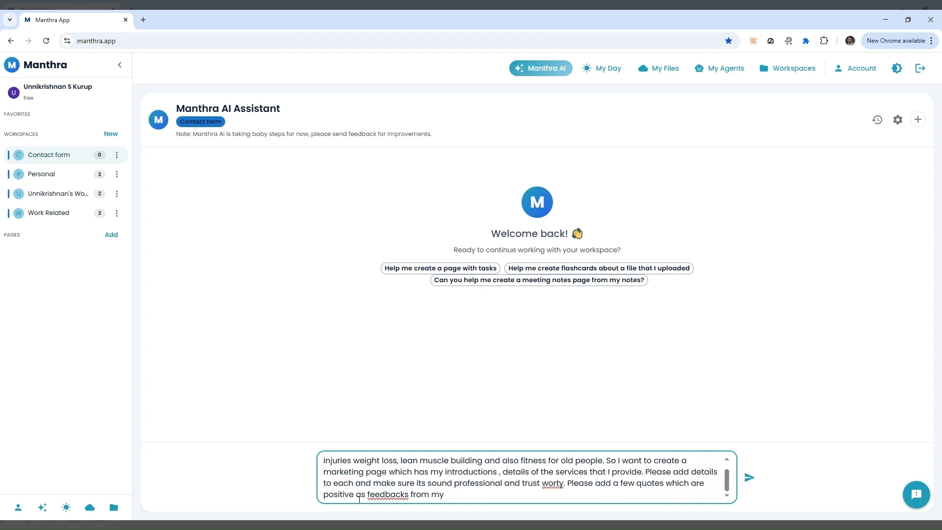
text(two customers. I will correct those later i)
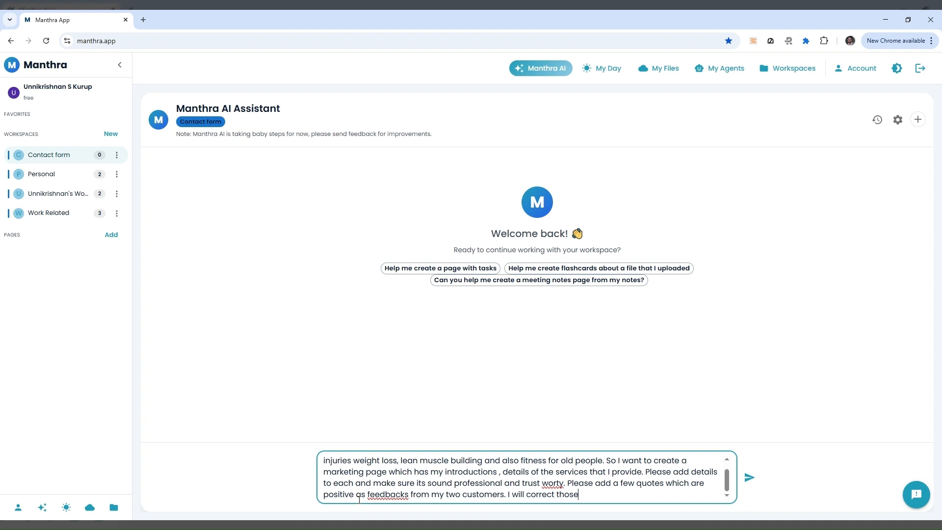
text(wrong.)
key(Return)
text(Ple)
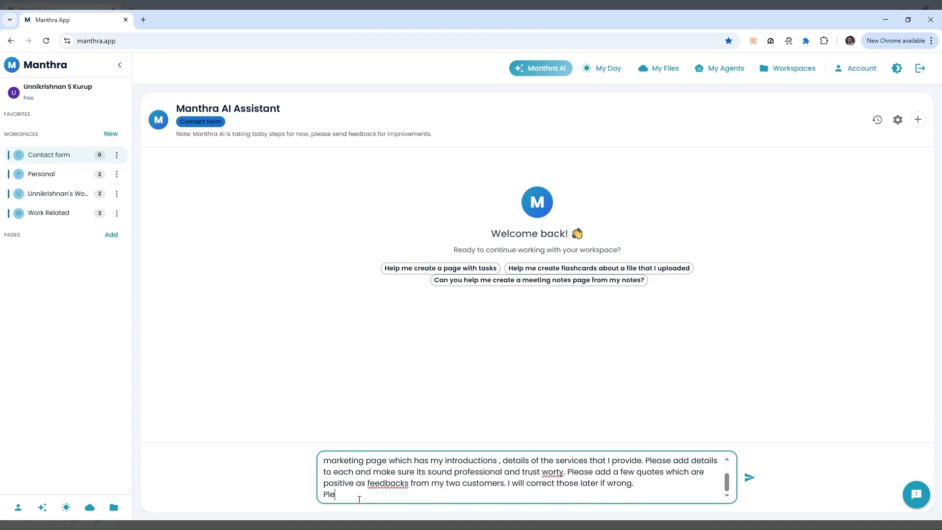
text(ase create a new page and)
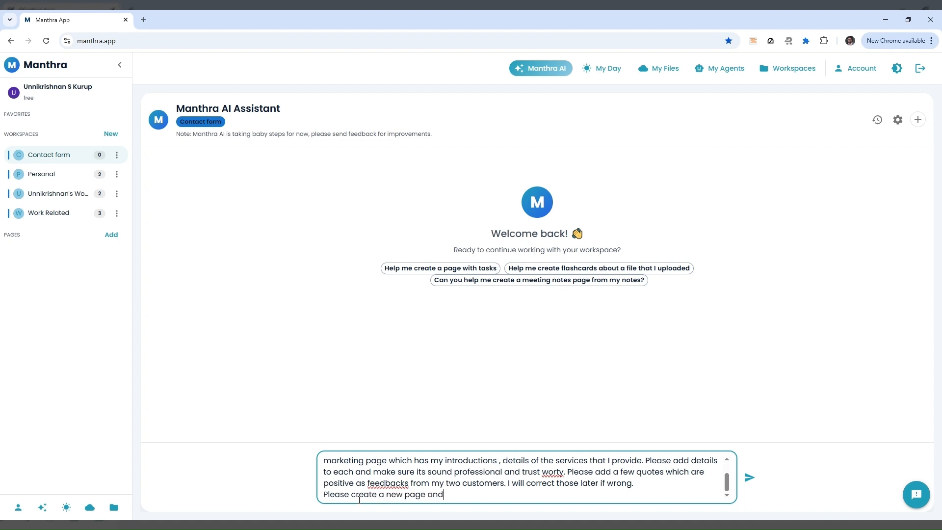
text( add this content as though youa)
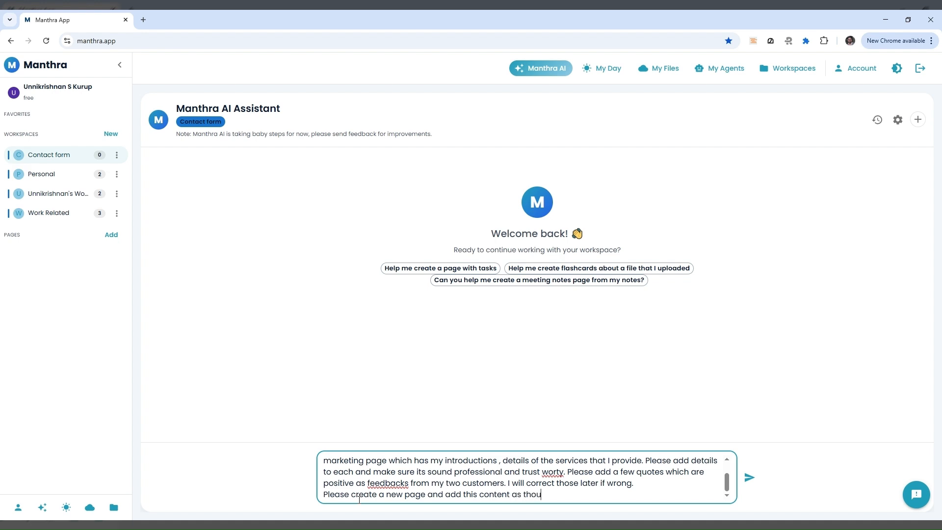
key(BackSpace)
key(BackSpace)
text(u are my marketing assistant)
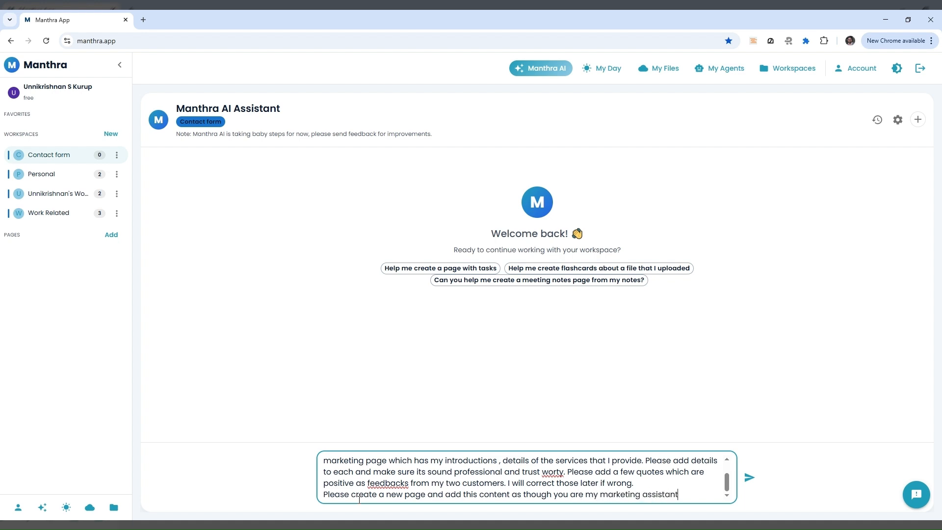
key(Return)
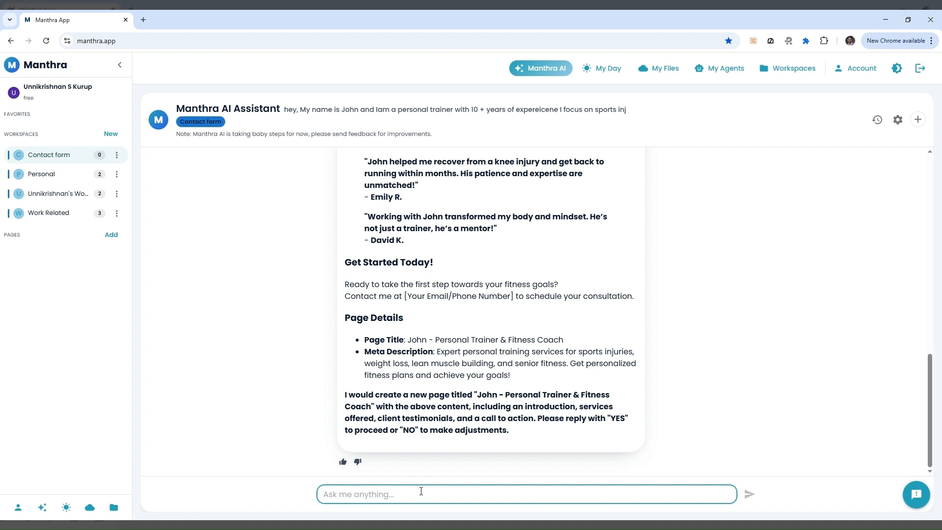
Reply YES so the assistant creates the 20-block Personal Trainer & Fitness Coach page
text(YES)
key(Return)
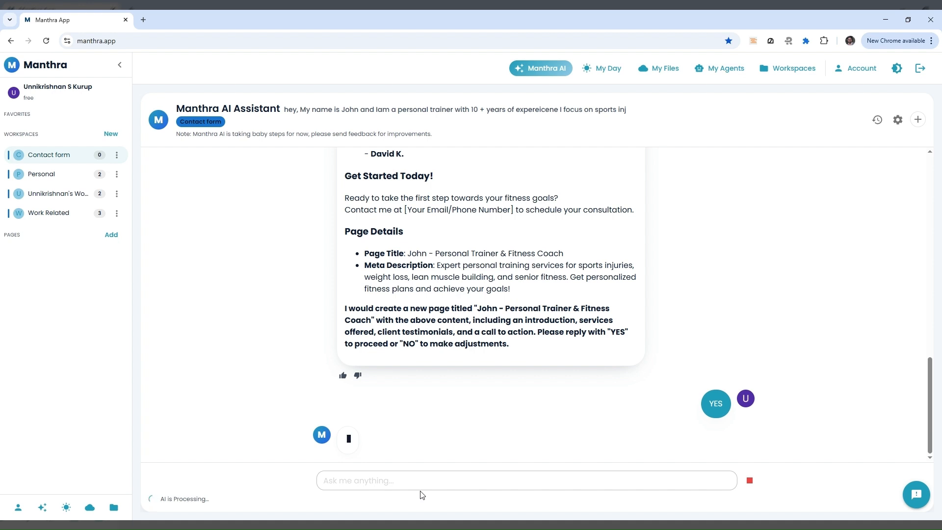
scroll(489, 387, up, 5)
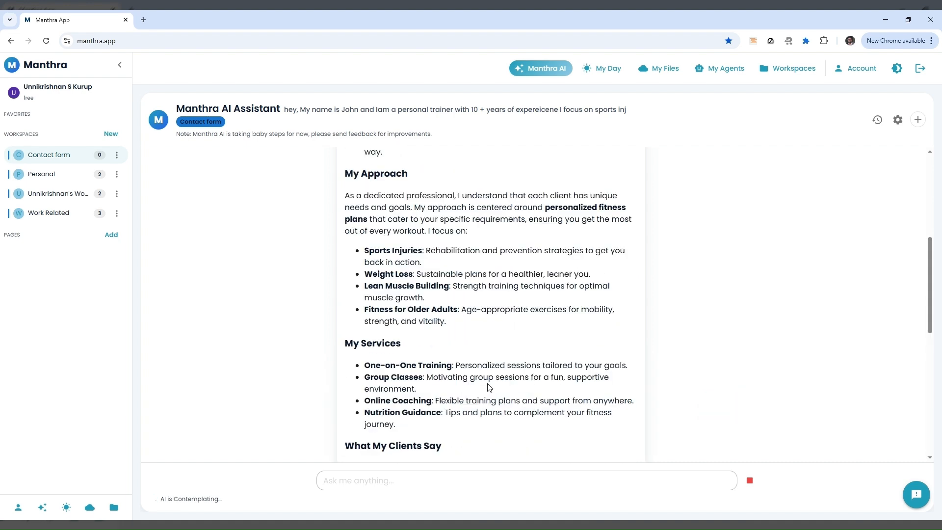
scroll(489, 388, down, 5)
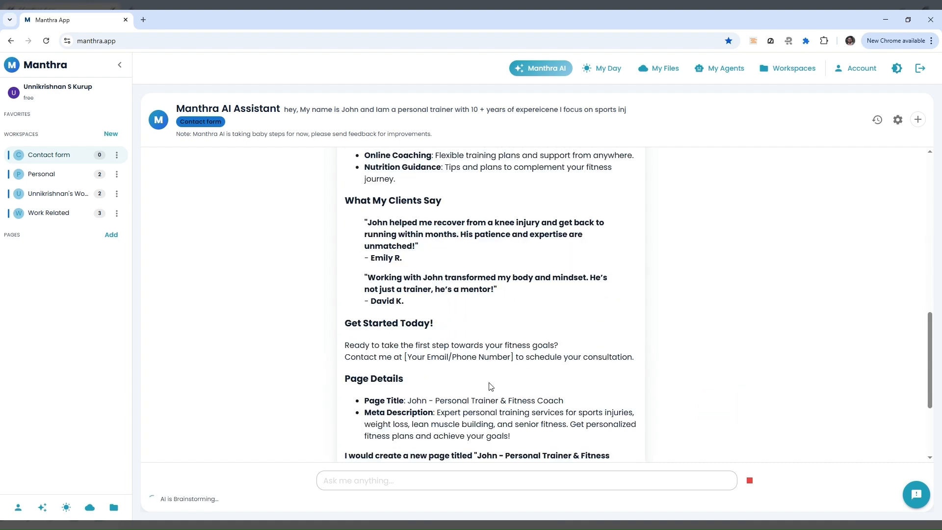
scroll(489, 386, down, 5)
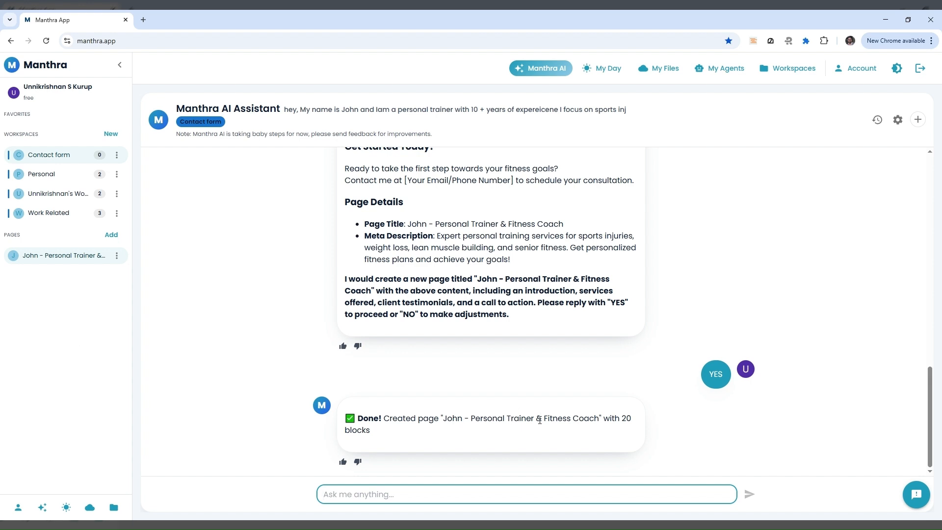
Turn the My Approach lines, from Sports Injuries to Fitness for Older Adults, into bullets
click(49, 258)
scroll(584, 298, down, 1)
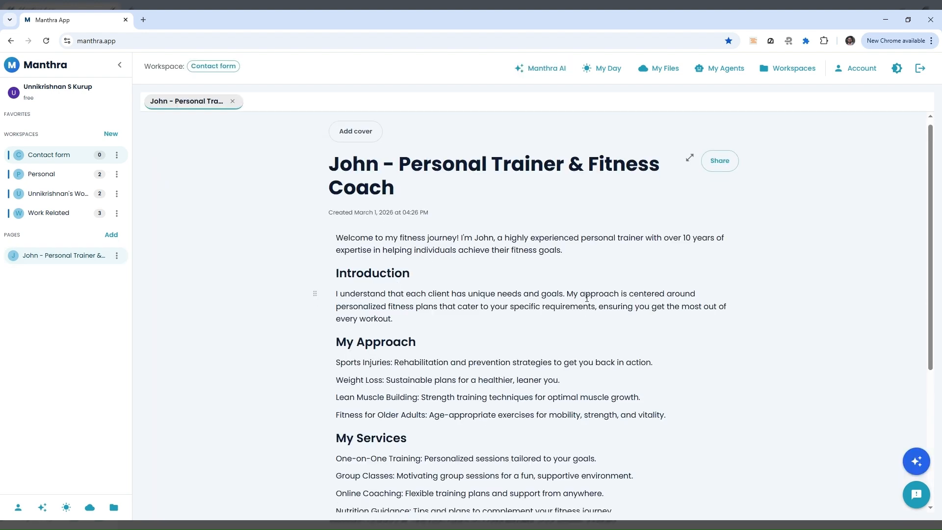
scroll(584, 297, down, 1)
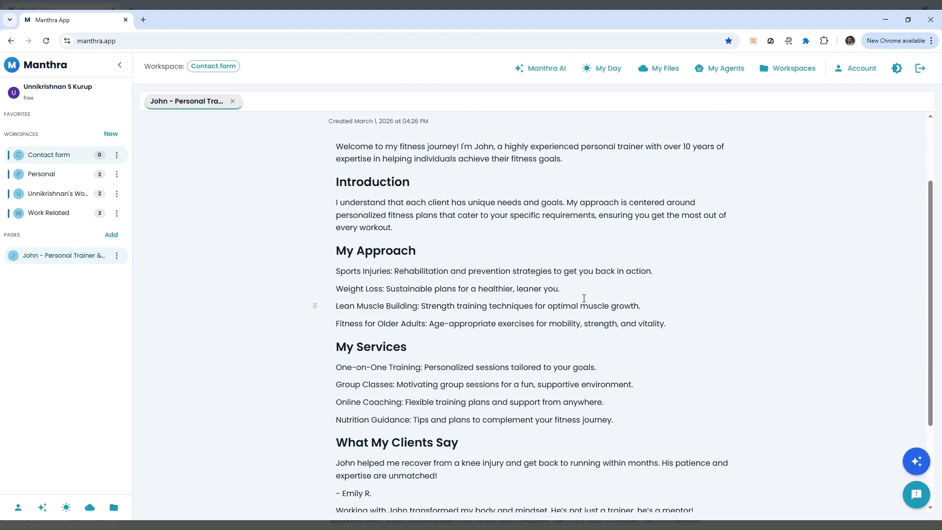
scroll(583, 298, down, 1)
click(317, 221)
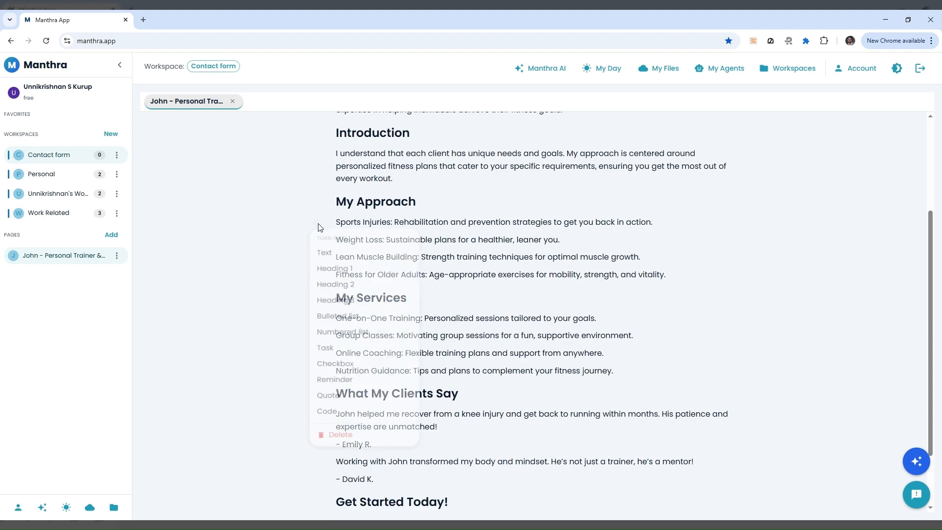
click(345, 327)
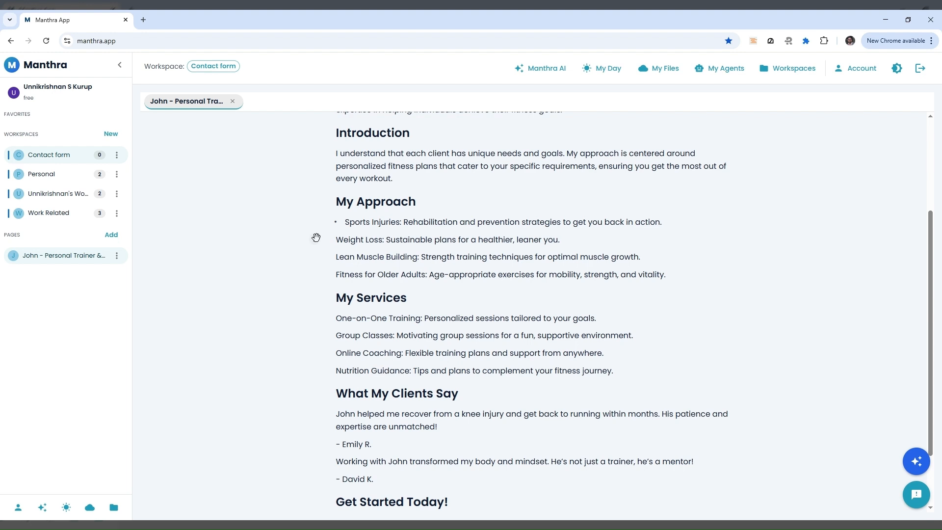
click(317, 238)
click(334, 342)
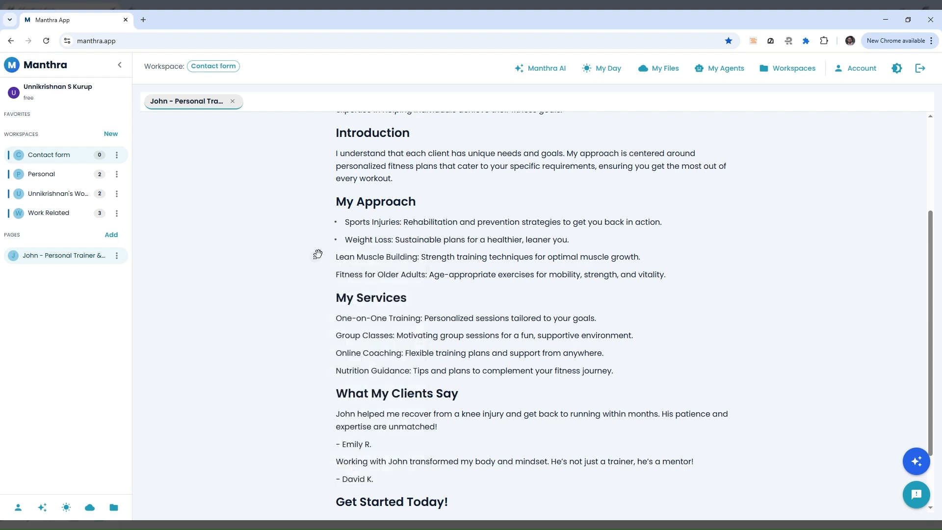
click(316, 257)
click(343, 361)
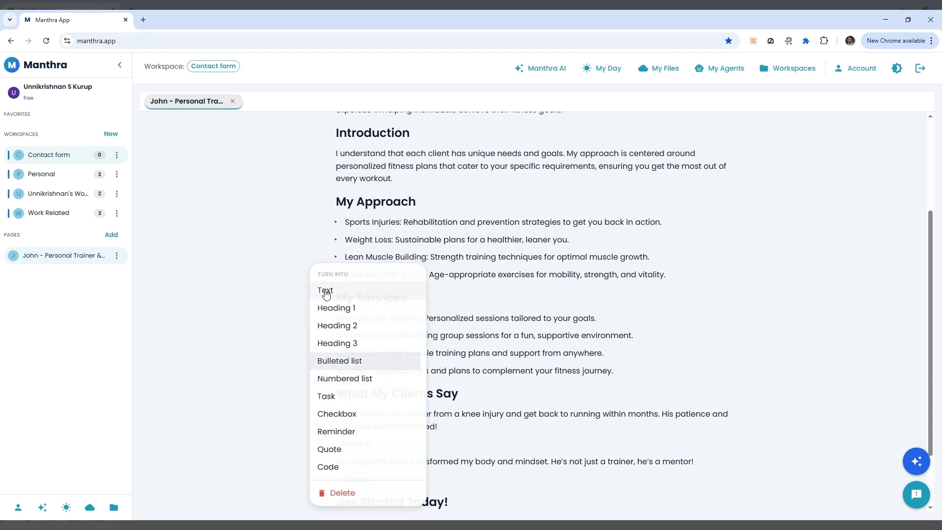
click(315, 272)
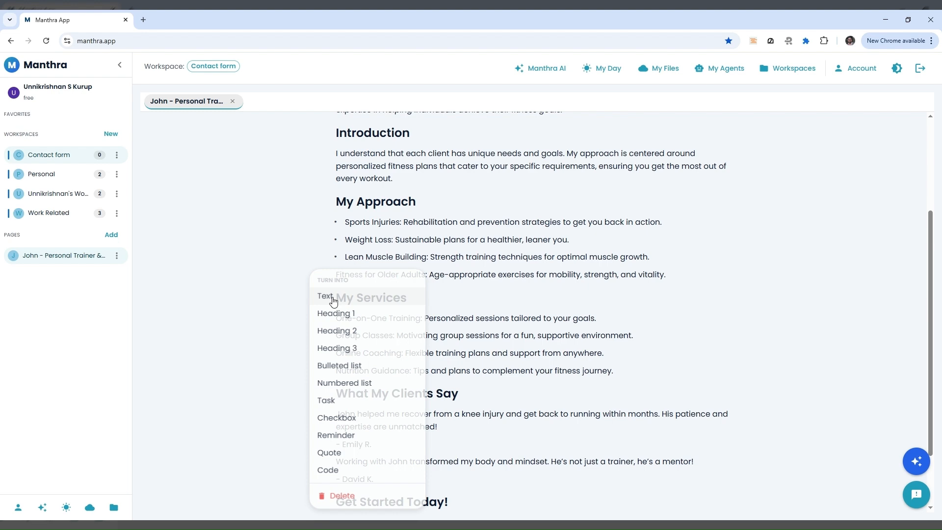
click(354, 371)
Turn both client testimonials into quote blocks
scroll(537, 327, down, 2)
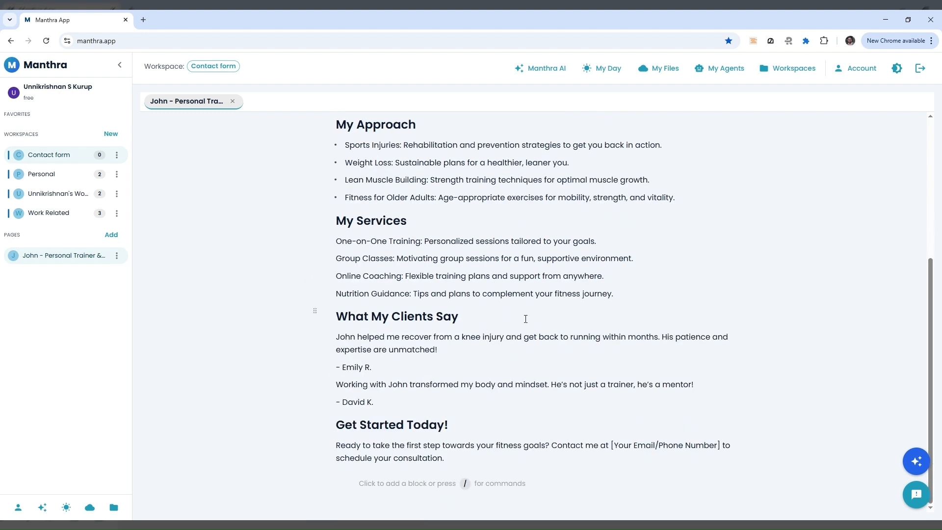
click(315, 336)
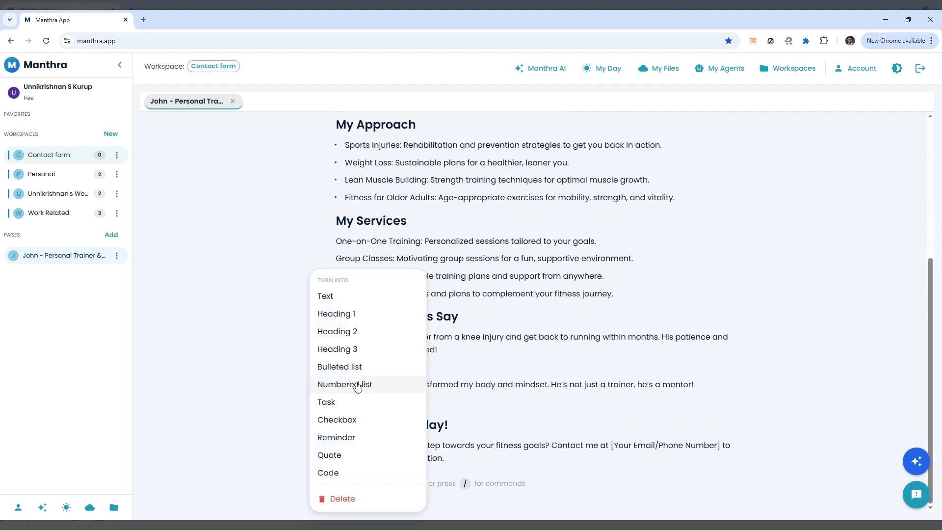
click(348, 456)
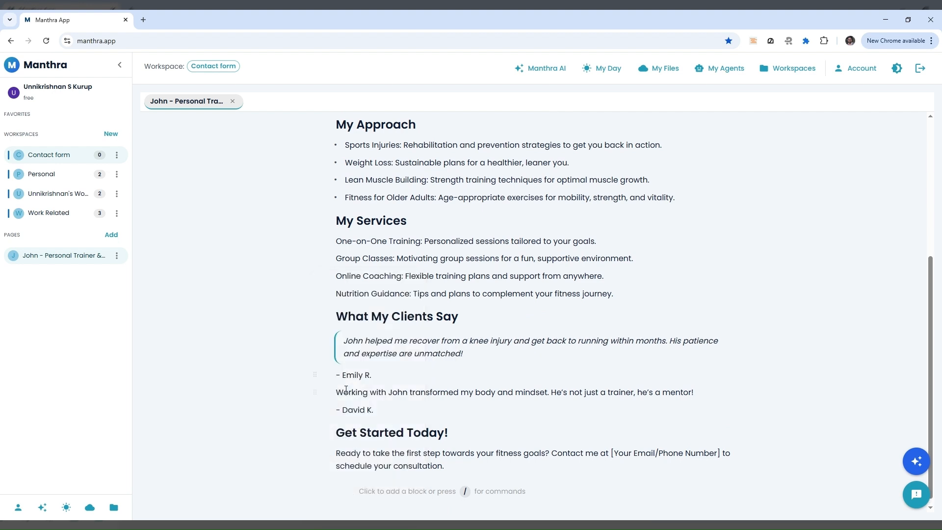
click(315, 392)
click(330, 454)
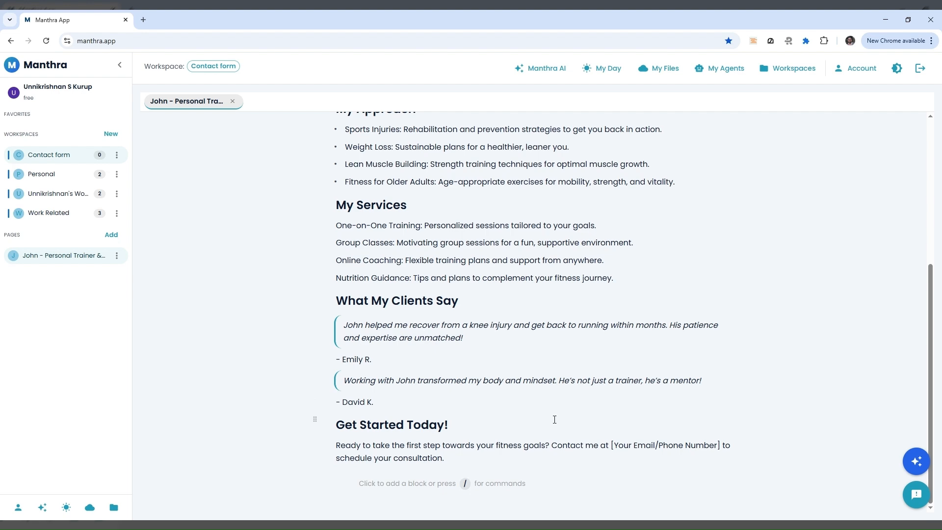
scroll(555, 419, up, 5)
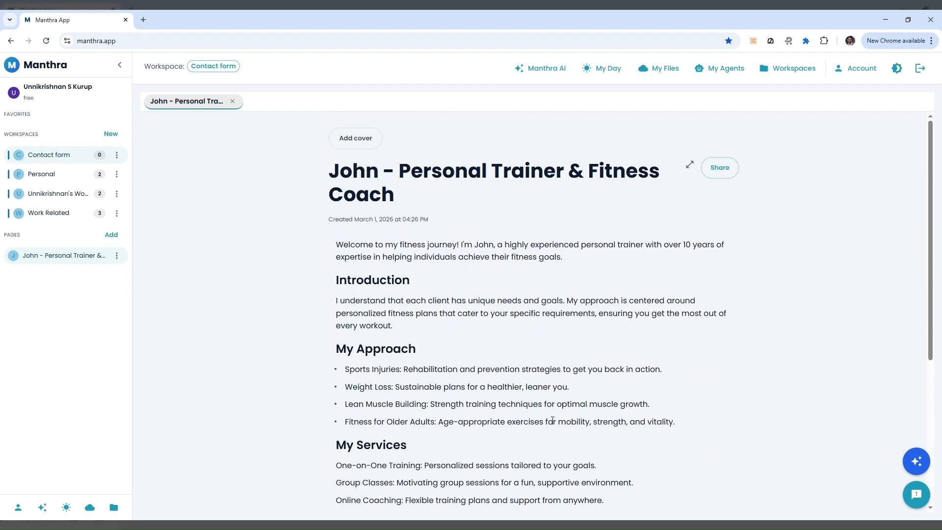
Search Unsplash for 'training' and set the battle-ropes gym photo as the page cover
click(355, 138)
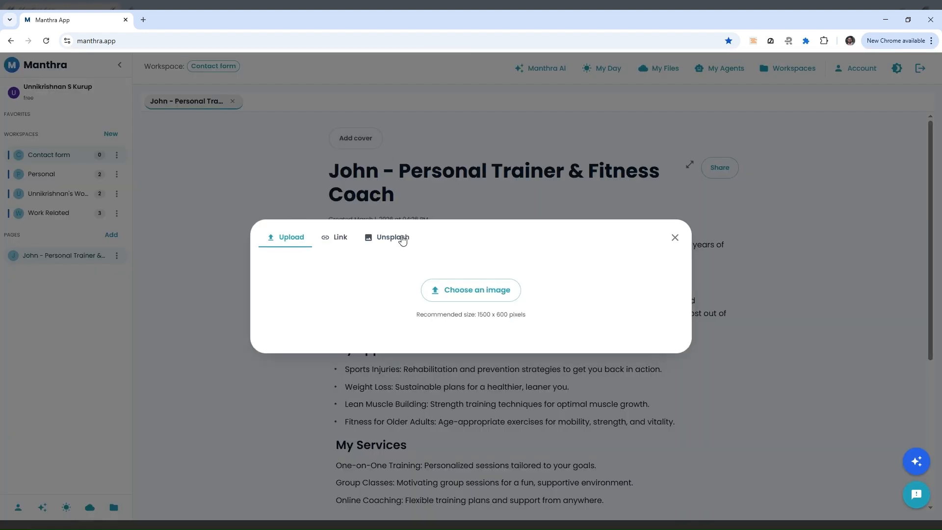
click(402, 239)
click(305, 212)
text(training)
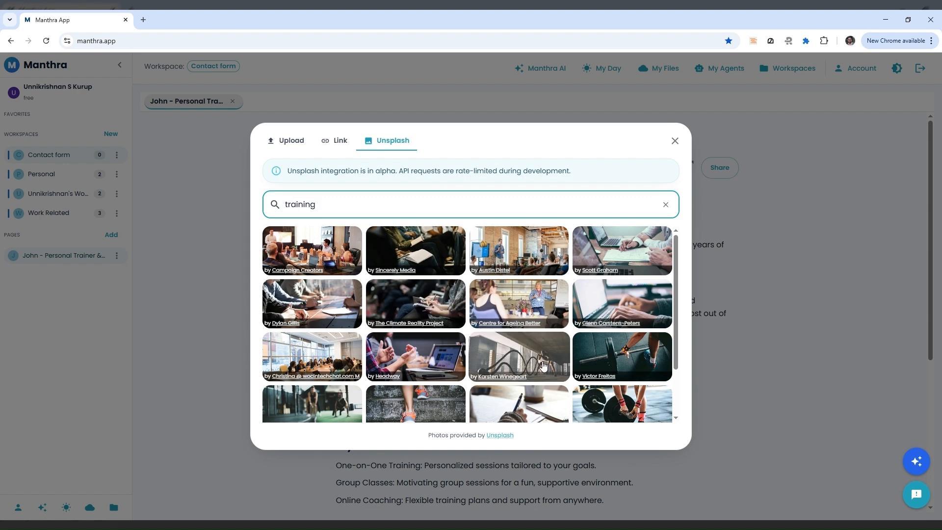
scroll(555, 379, down, 1)
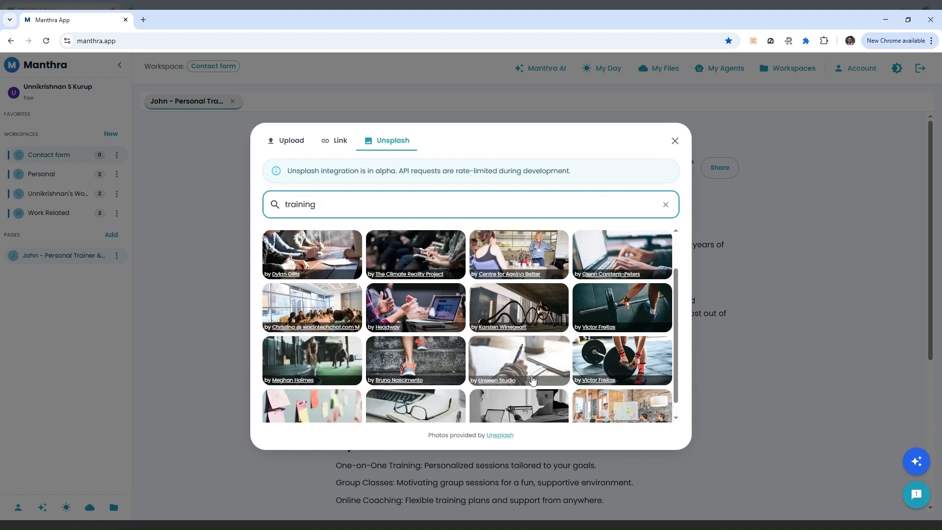
scroll(402, 373, down, 1)
click(349, 353)
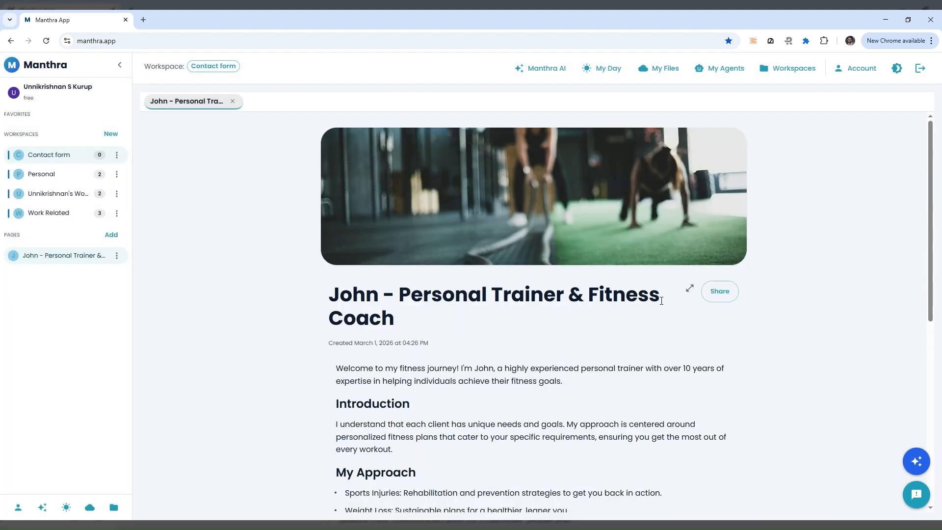
scroll(640, 321, down, 1)
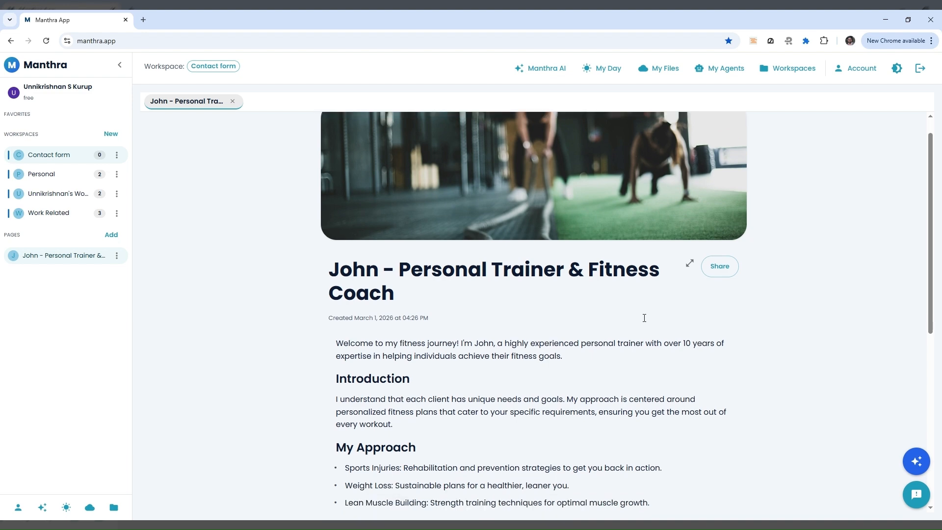
click(691, 239)
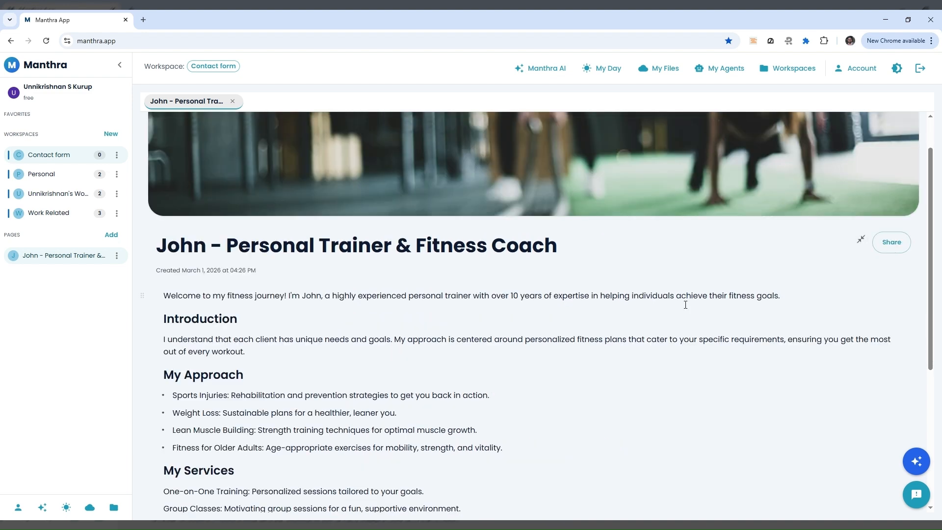
scroll(684, 304, down, 3)
scroll(684, 304, up, 4)
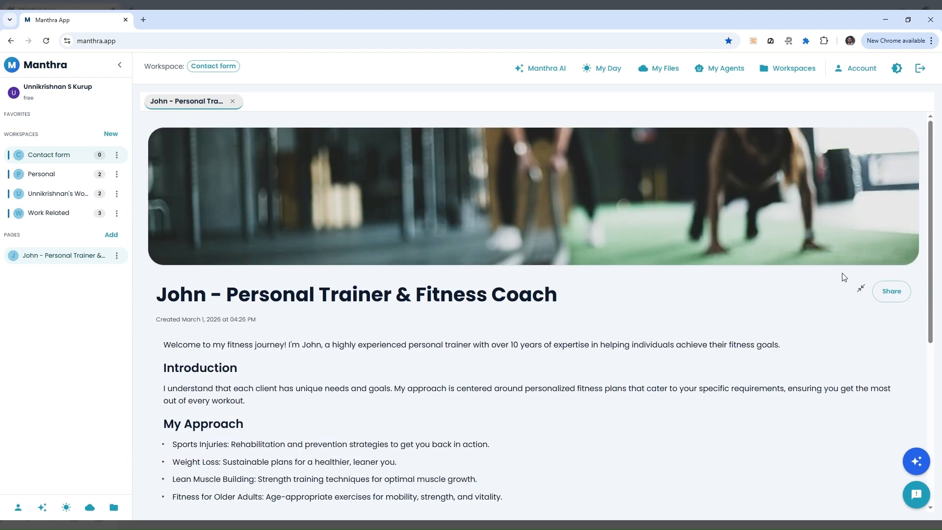
click(859, 290)
scroll(559, 363, down, 3)
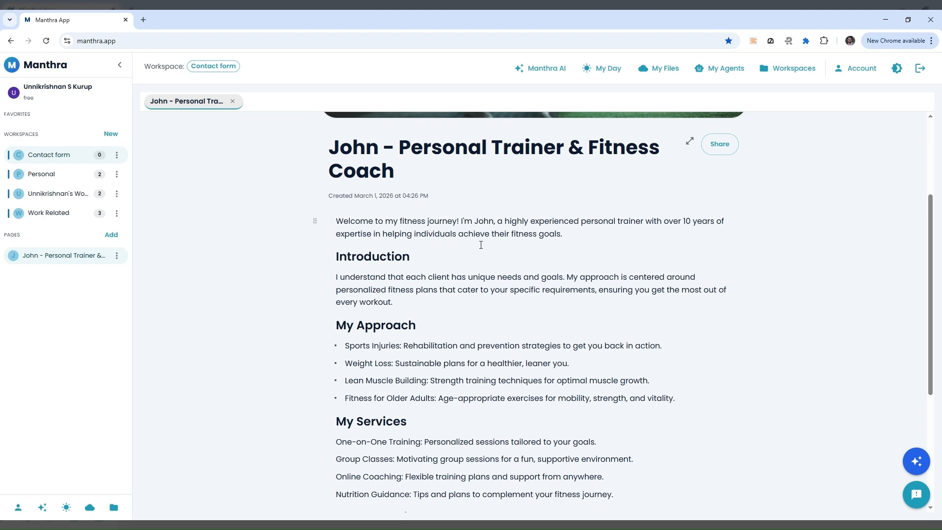
scroll(480, 244, down, 4)
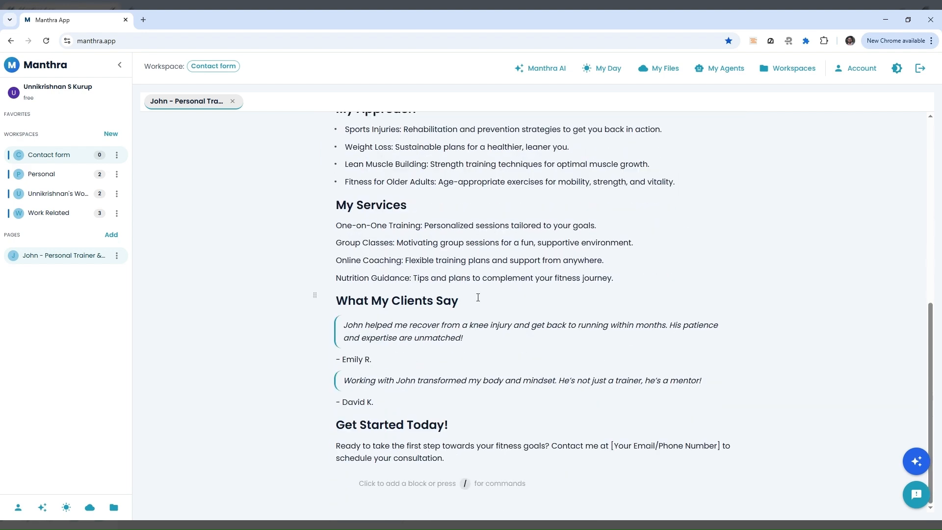
scroll(506, 354, up, 4)
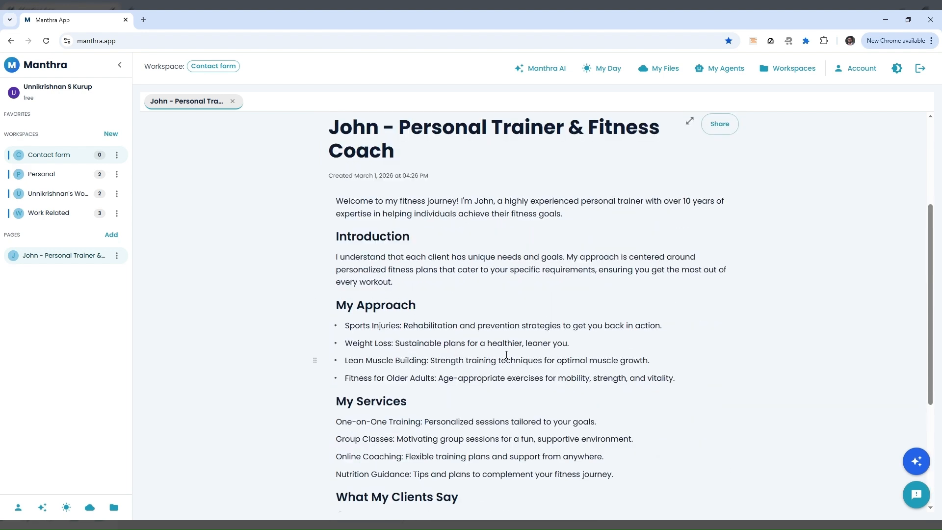
scroll(506, 354, down, 4)
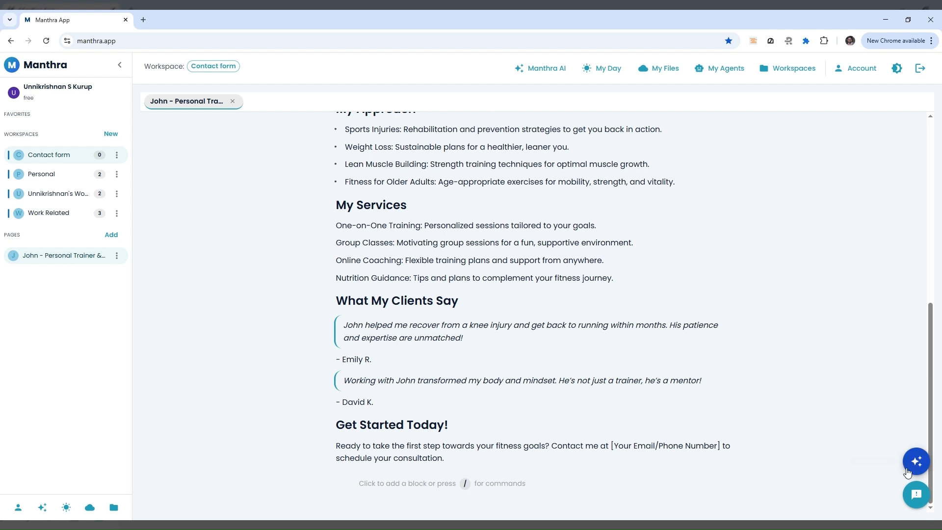
Request a Contacts page whose database has name, email, requirement, phone and joining-date fields
click(915, 462)
click(724, 498)
text(grea)
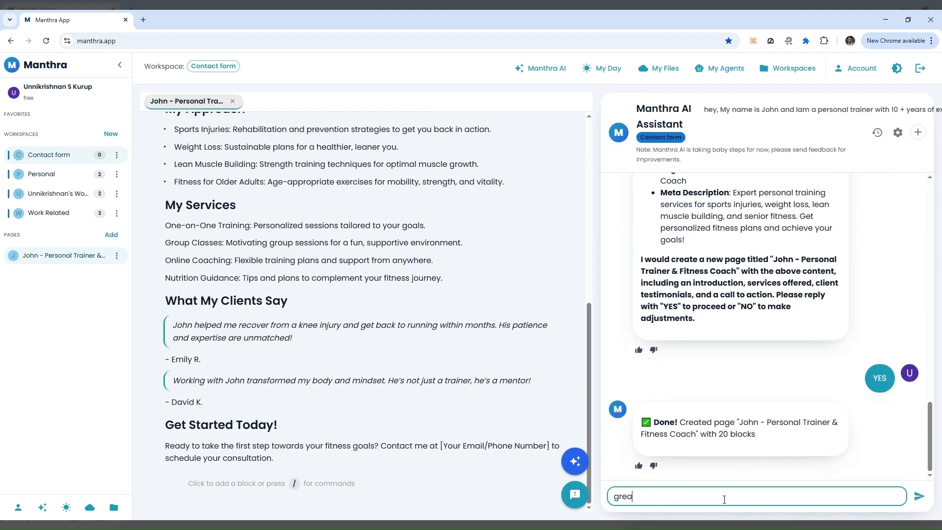
text(t I am building a contact database.. can you create a)
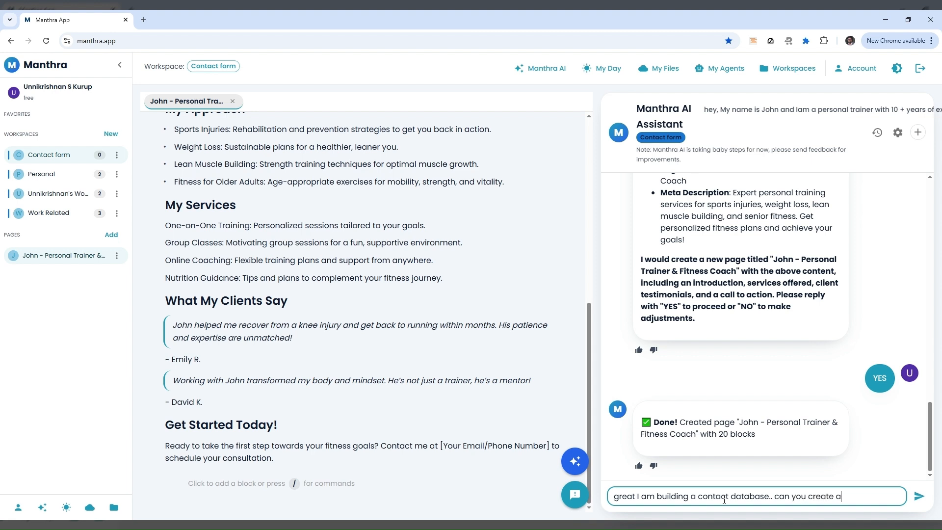
text( new page called contact)
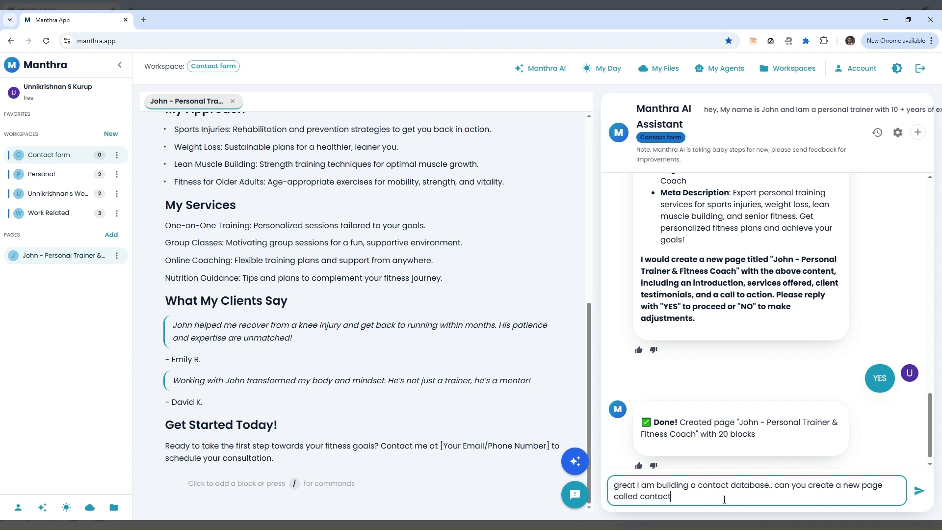
text(s and create a database in)
text( it with the f)
text(ields, em)
key(BackSpace)
key(BackSpace)
text(name )
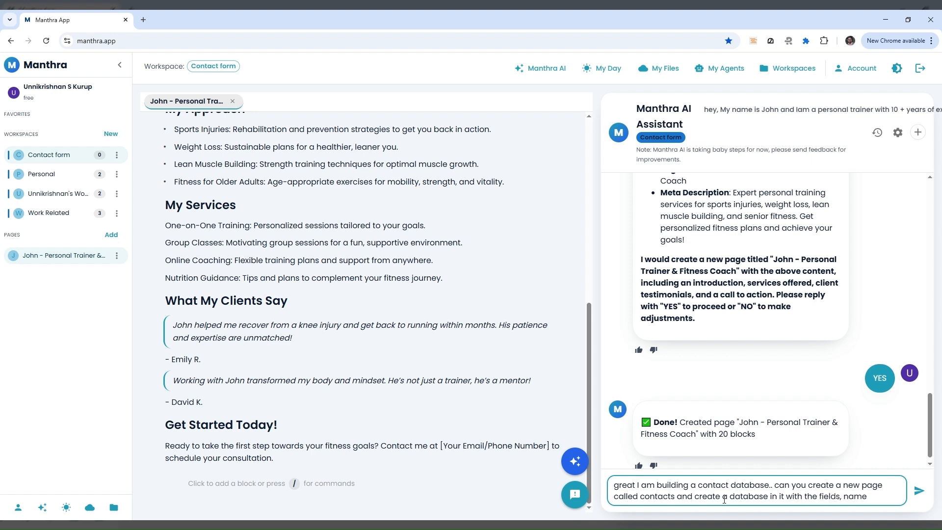
text( , email and)
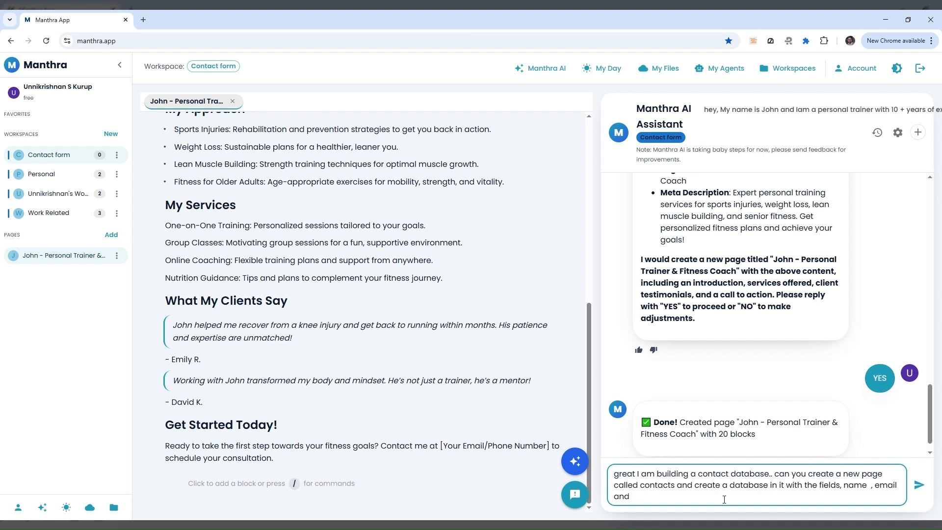
text(requirement as text fields and phone number)
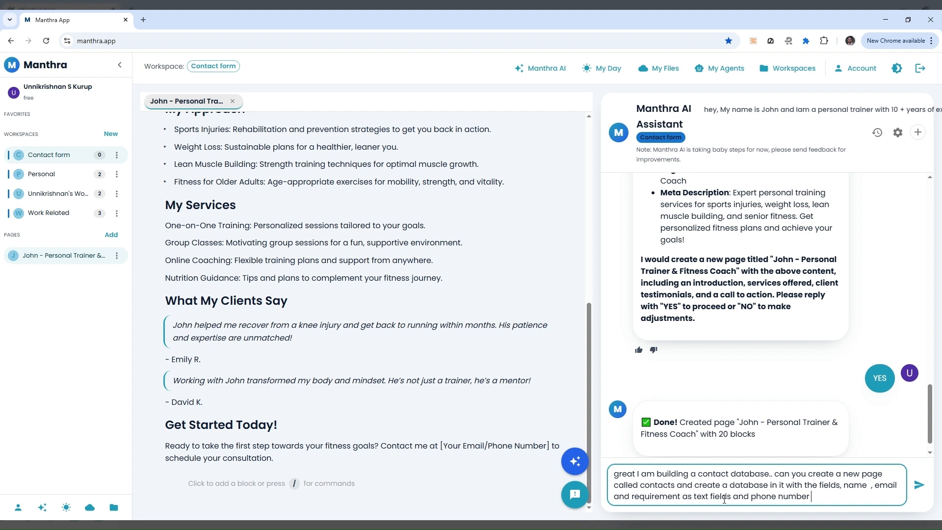
text(ai)
text(lso as text and a )
text(interested dat)
text(e of joining )
text(as a date fie)
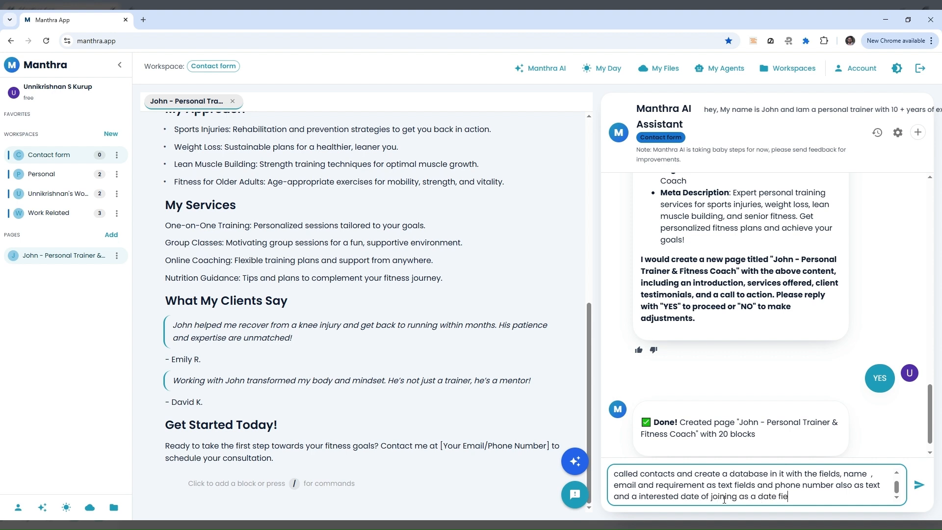
text(ld.)
key(Return)
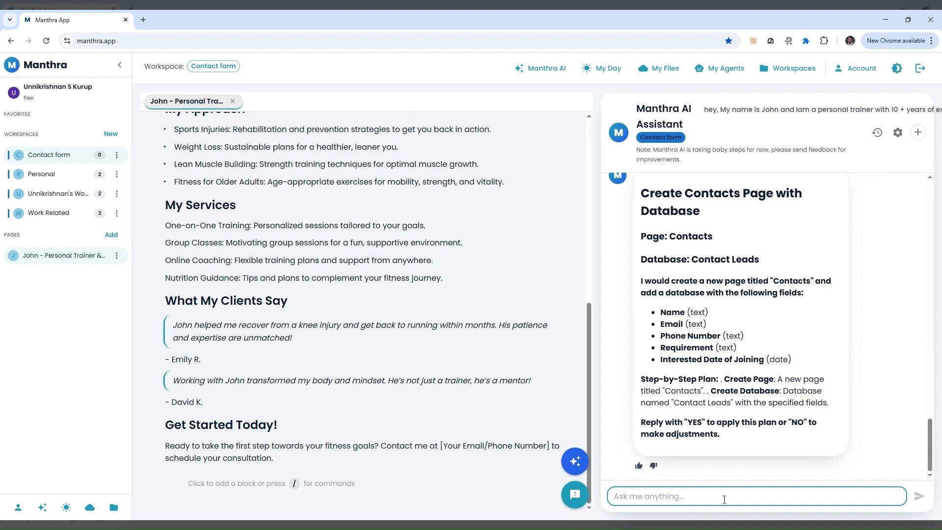
Approve the plan with YES, check the new Contacts page, then return to the trainer page
text(YES)
key(Return)
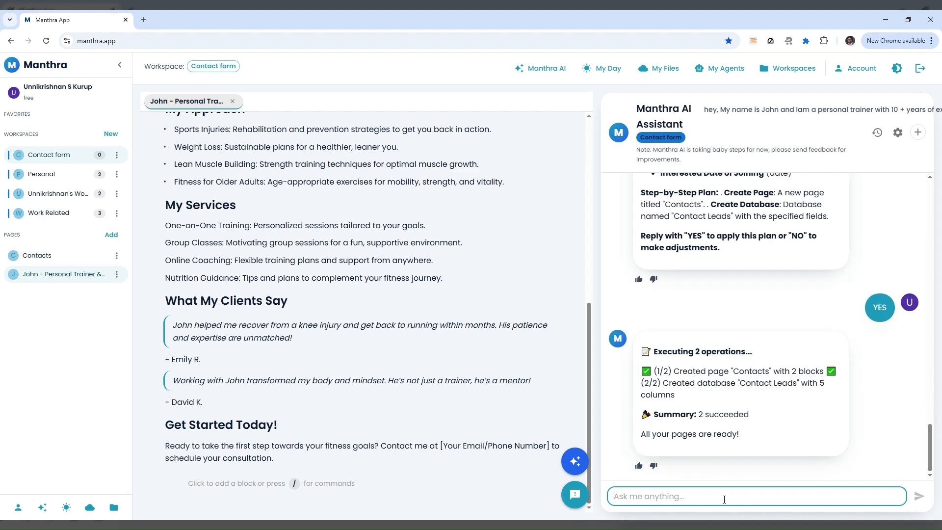
click(37, 256)
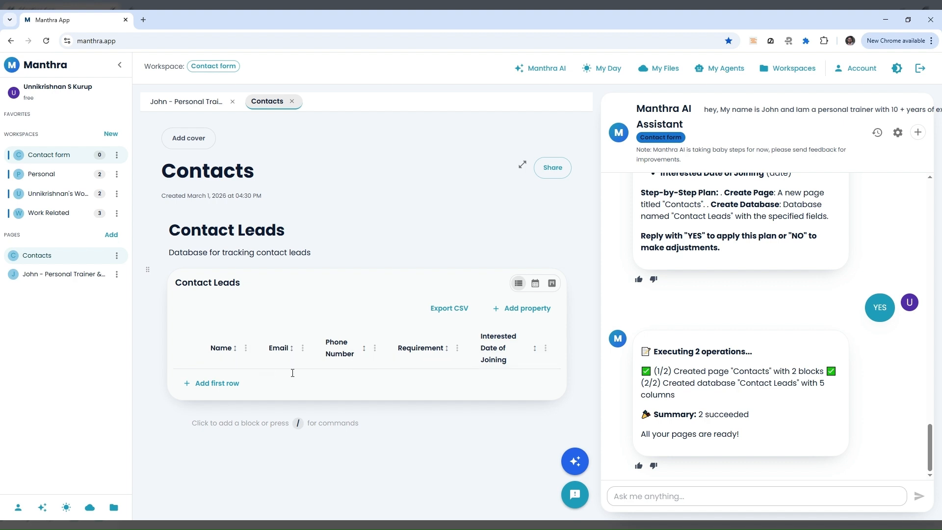
click(57, 278)
scroll(285, 320, down, 6)
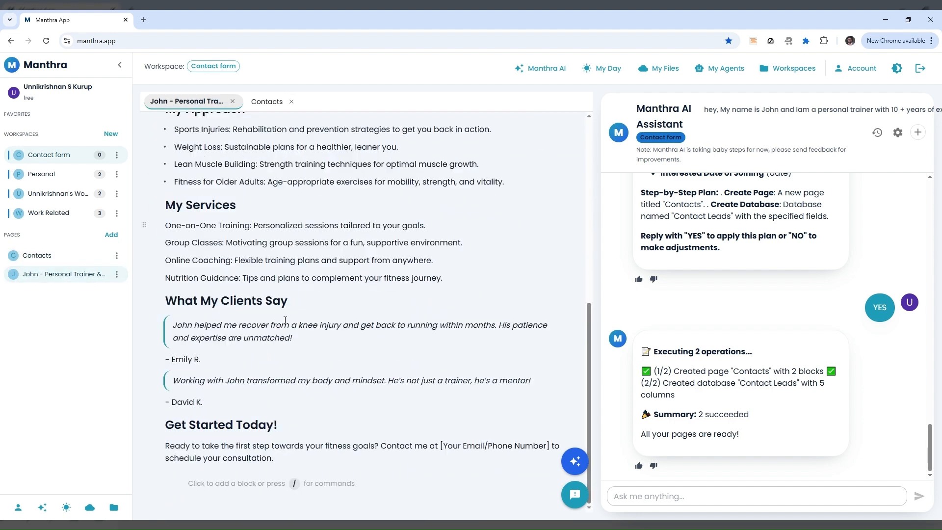
Insert a form block at the page end linked to the Contact Leads database
click(241, 484)
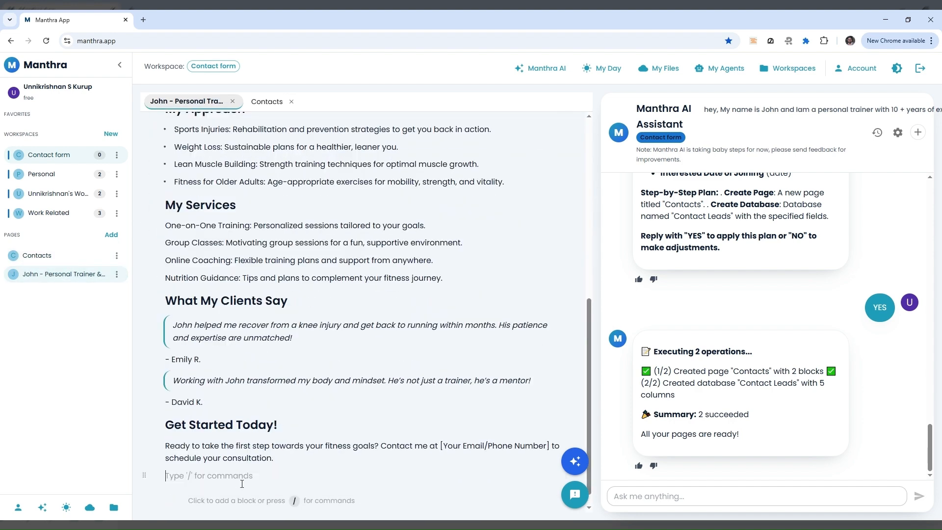
text(/)
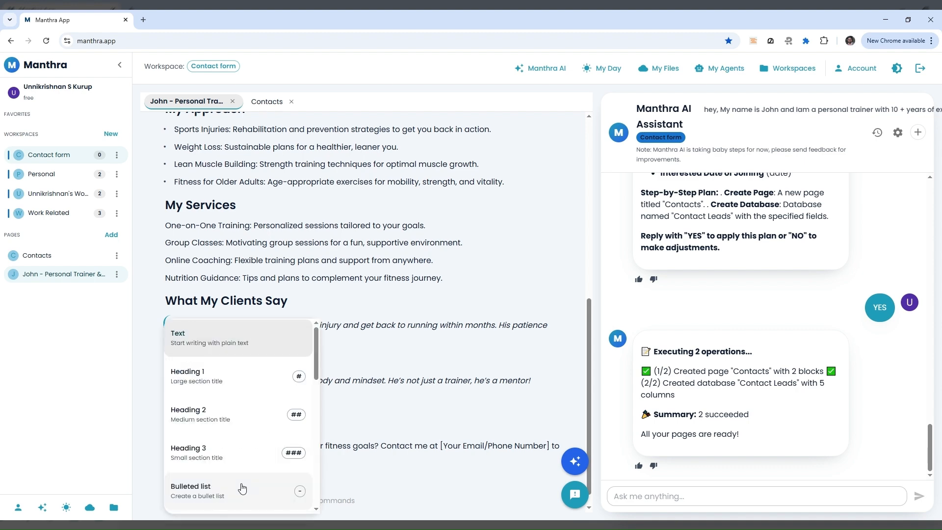
text(f)
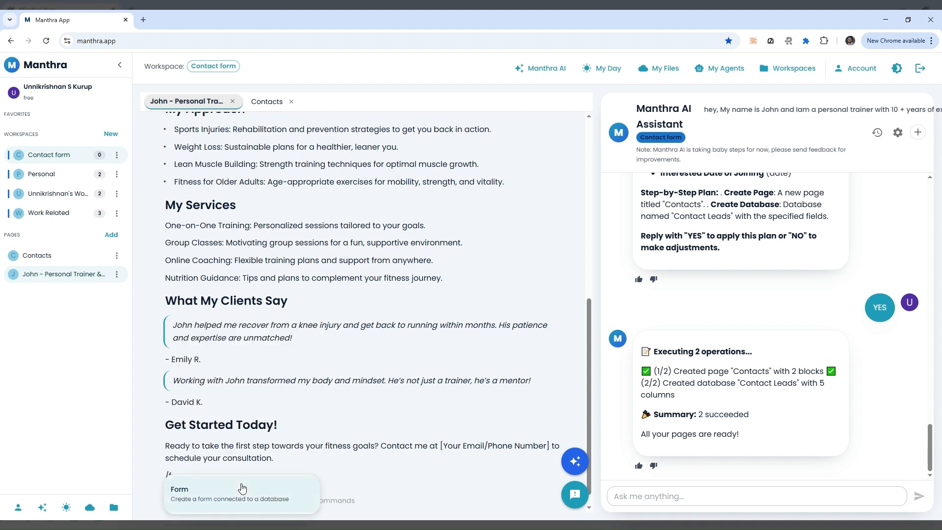
click(240, 485)
click(592, 302)
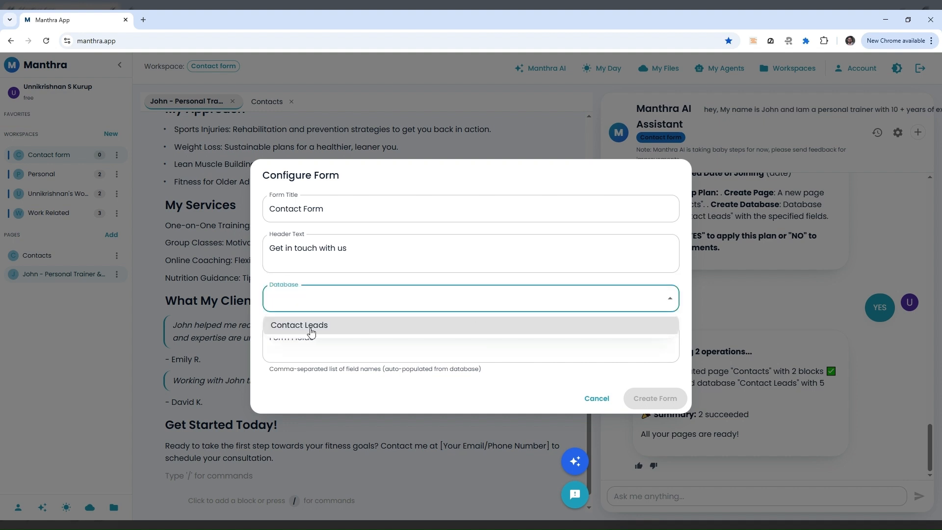
click(320, 326)
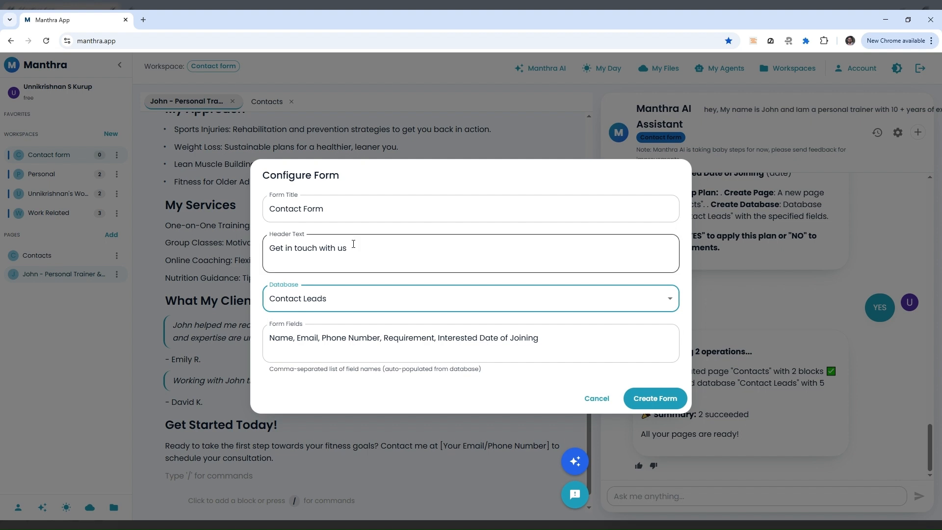
Title the form 'Contact Me' with header 'I can help you achieve your health goals !!' and create it
click(345, 212)
double_click(341, 211)
text(Me)
click(368, 247)
key(BackSpace)
key(BackSpace)
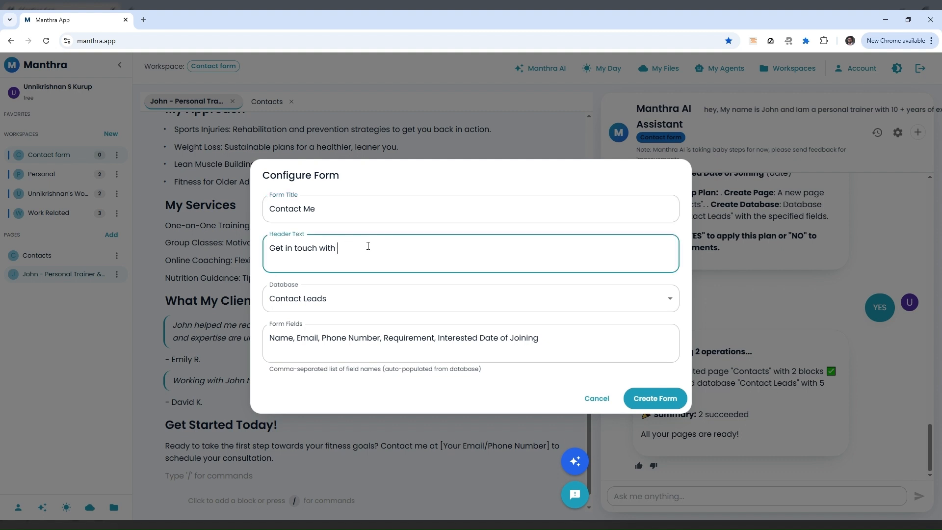
text(me so that I can help you achiev)
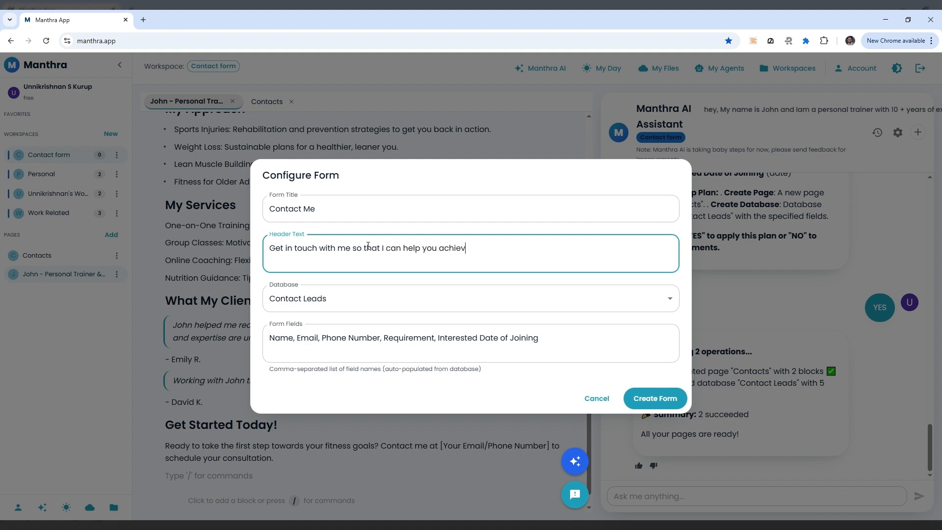
text(e your health goal s !!)
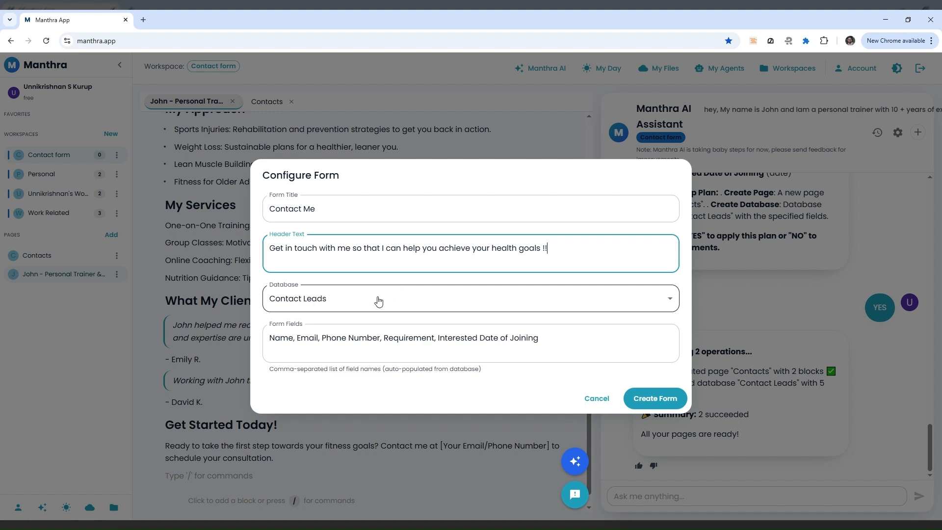
click(640, 401)
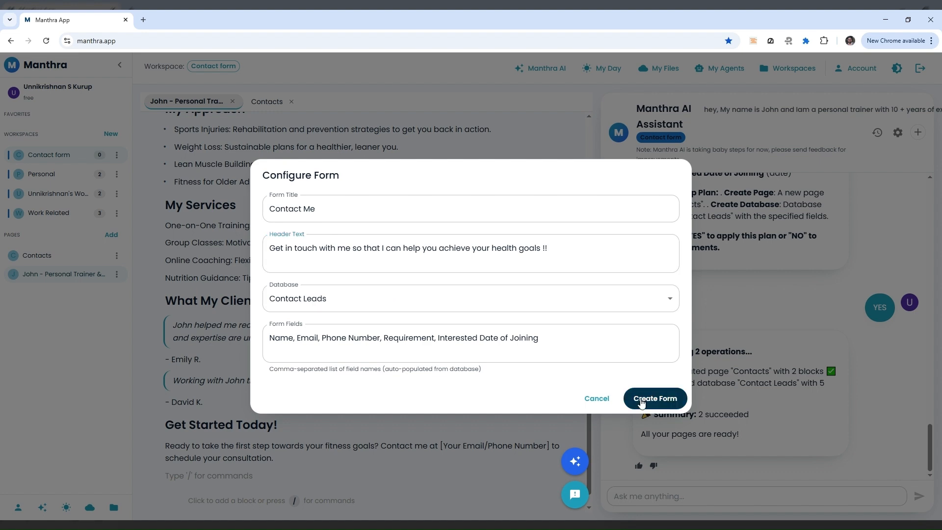
Change the form's submit button text to 'Connect with me'
scroll(476, 374, down, 5)
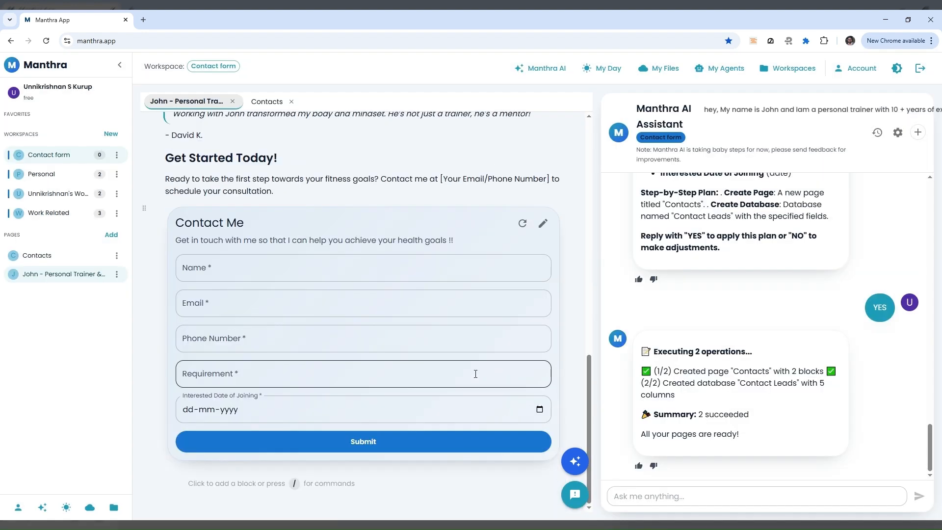
click(542, 223)
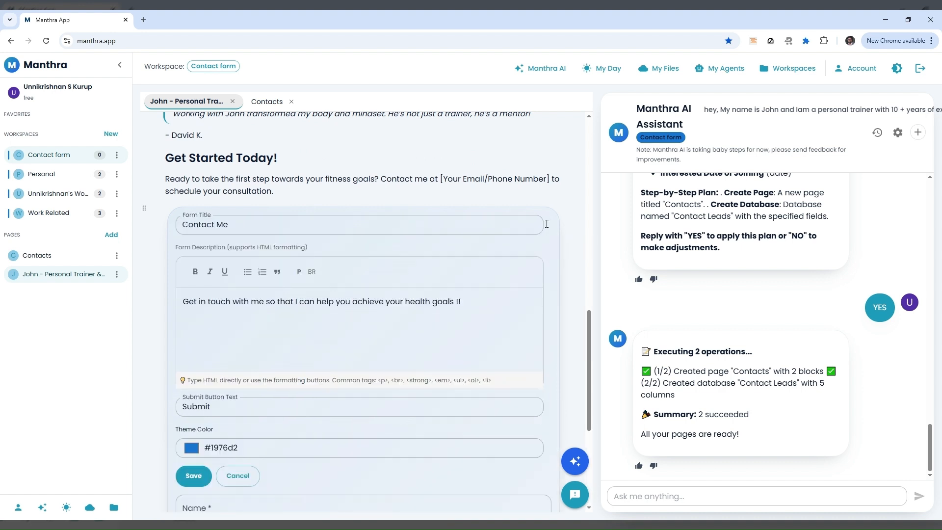
scroll(382, 318, down, 1)
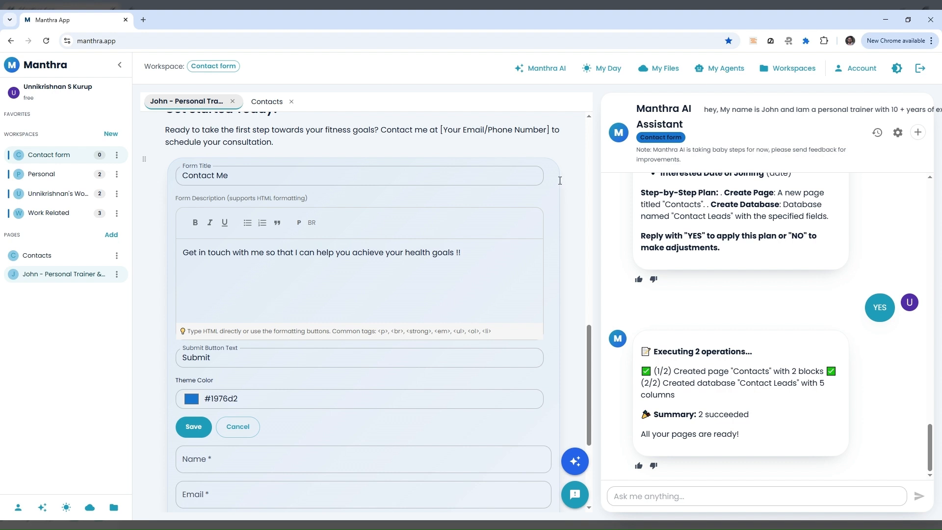
click(575, 461)
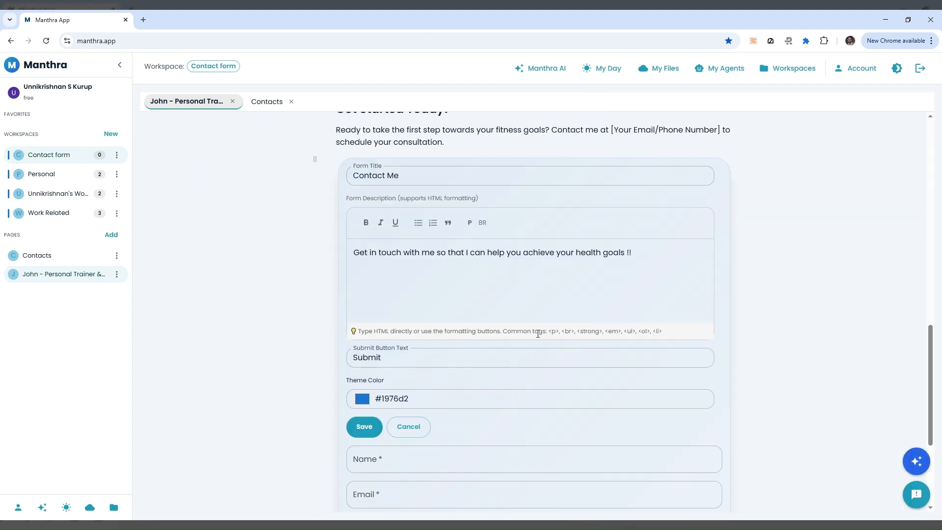
scroll(546, 378, down, 3)
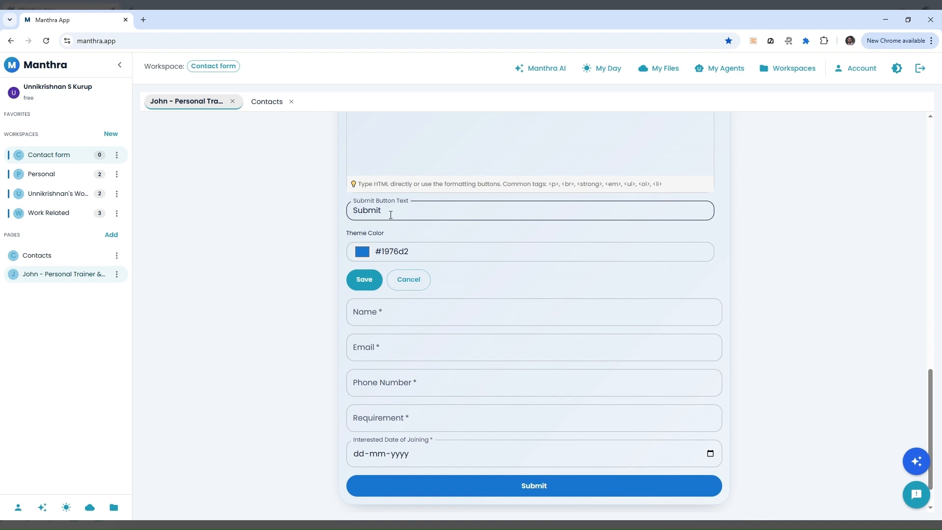
click(314, 216)
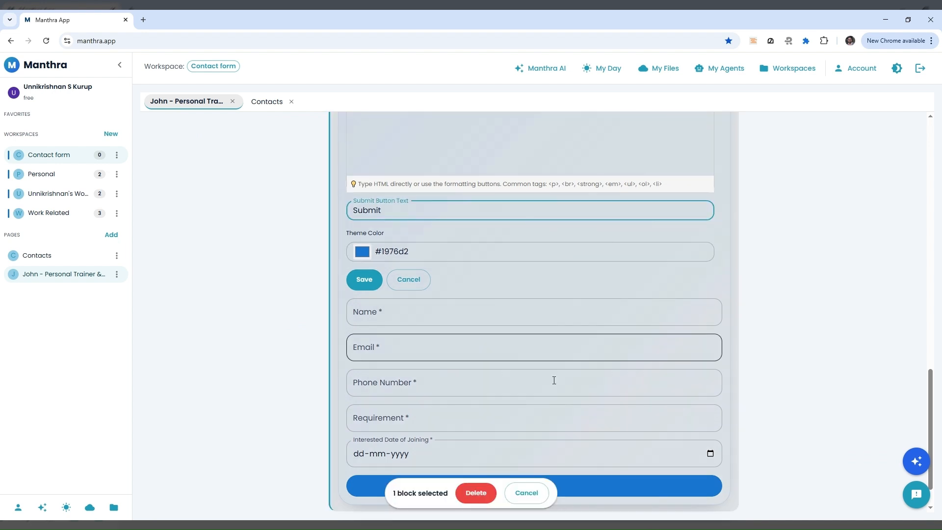
click(523, 499)
click(399, 207)
key(BackSpace)
key(BackSpace)
key(BackSpace)
key(BackSpace)
key(BackSpace)
key(BackSpace)
text(C)
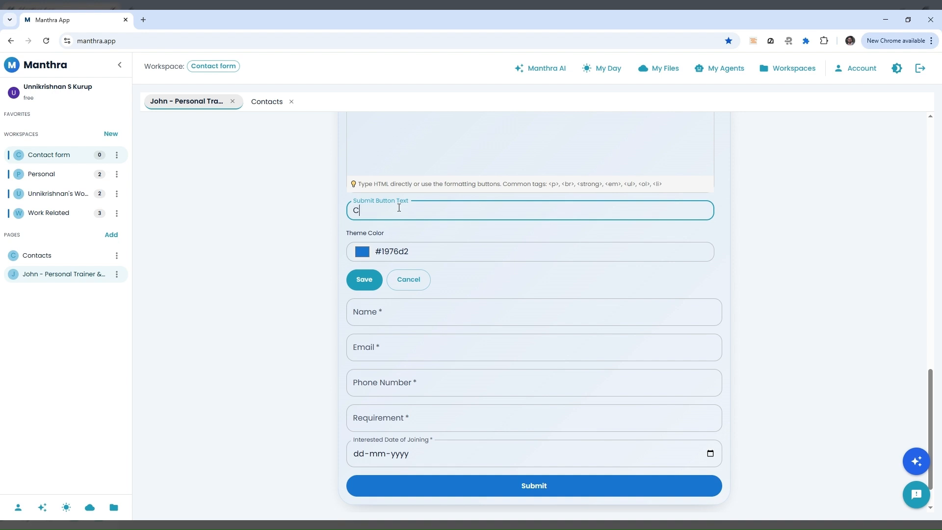
text(onnect with me)
Set the form theme colour to green #13a509 and save the settings
click(366, 255)
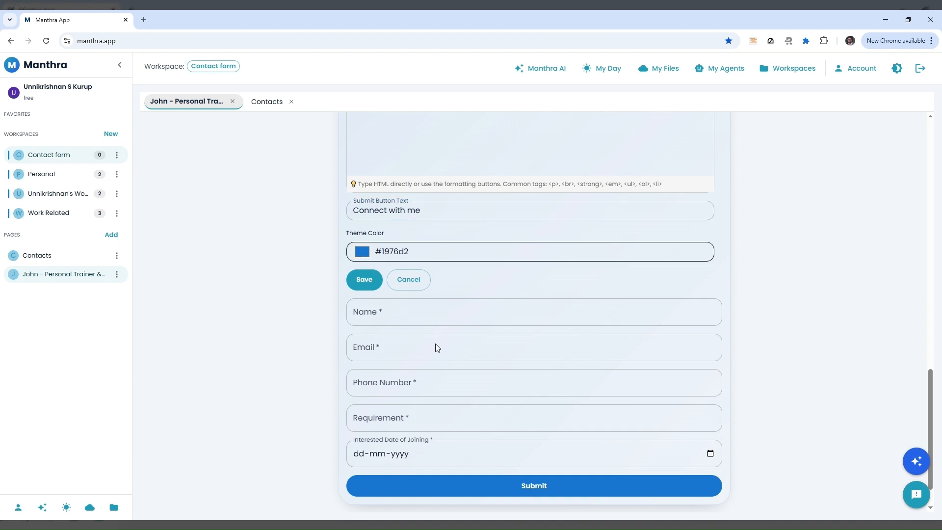
drag(423, 338, 440, 339)
drag(458, 281, 460, 284)
click(276, 332)
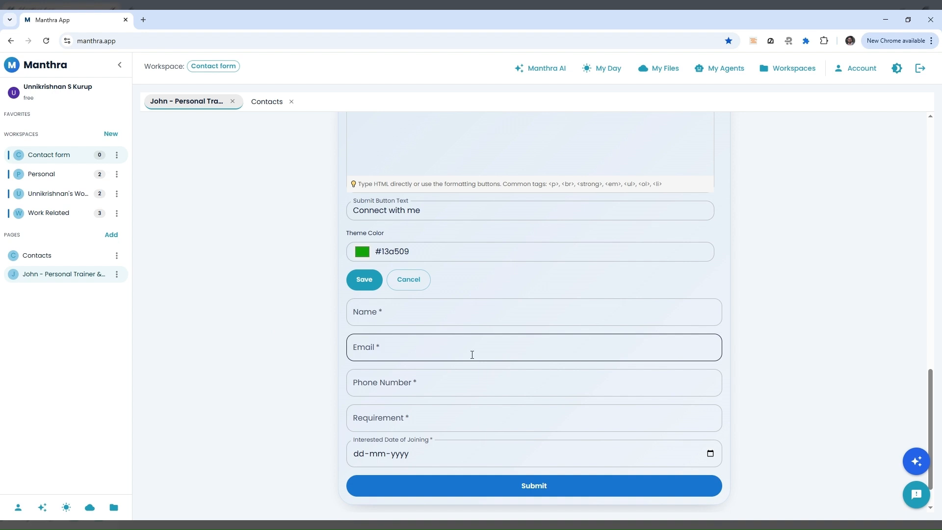
click(536, 487)
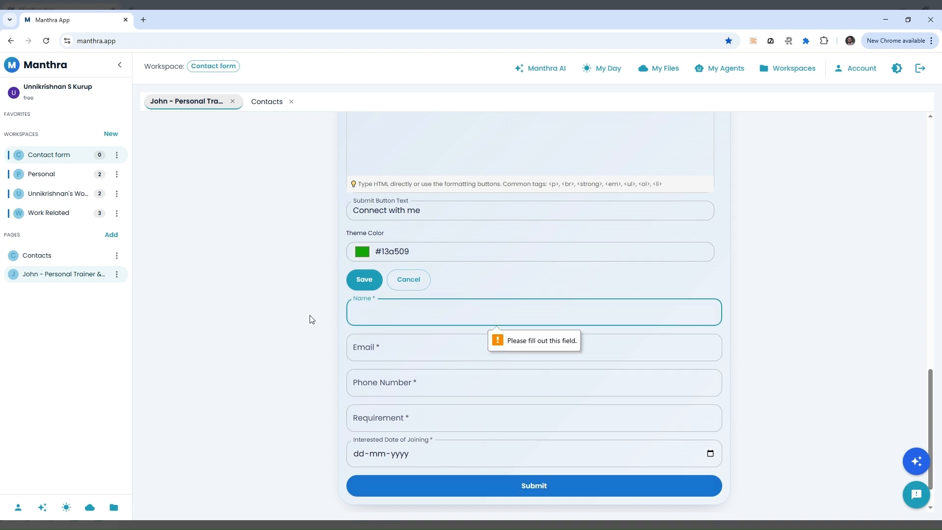
click(364, 279)
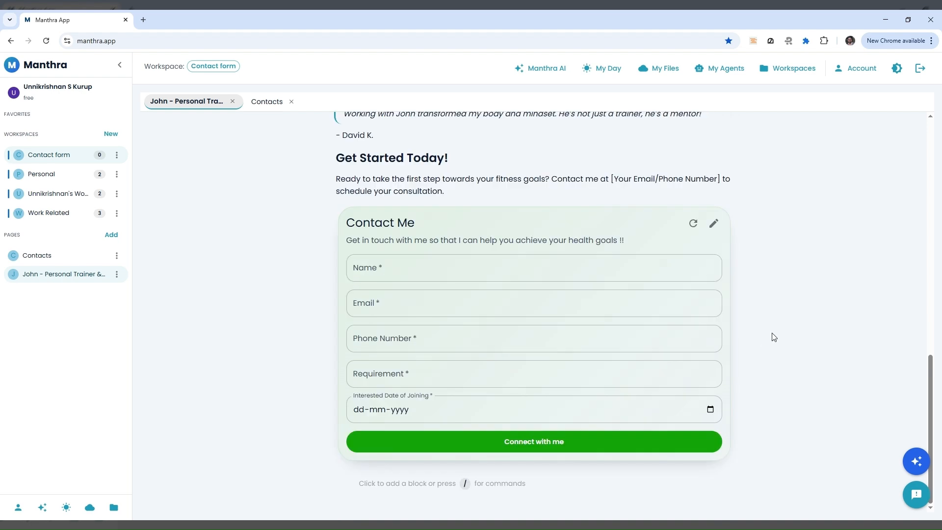
Insert a /div Divider block between the Get Started Today paragraph and the green Contact Me form
scroll(773, 337, up, 4)
scroll(773, 337, up, 3)
scroll(772, 337, down, 3)
scroll(770, 335, up, 1)
scroll(769, 334, down, 2)
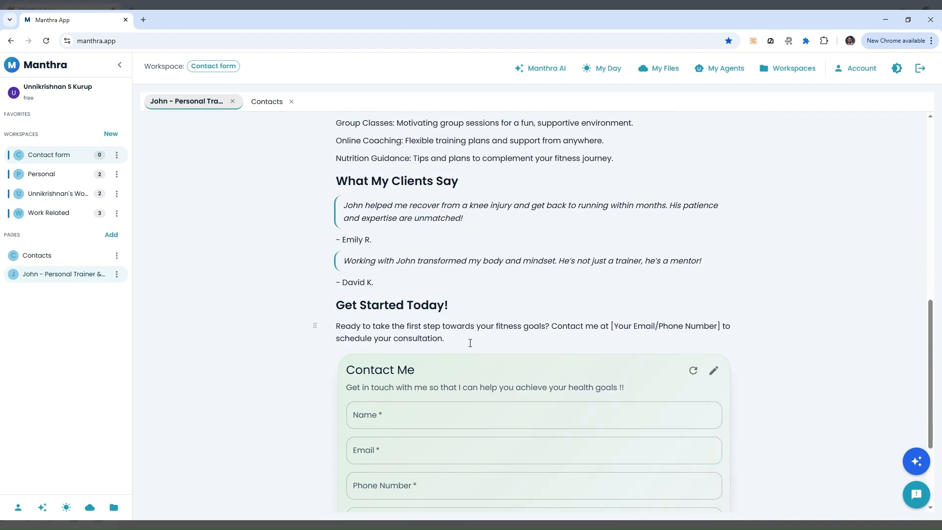
click(380, 352)
text(()
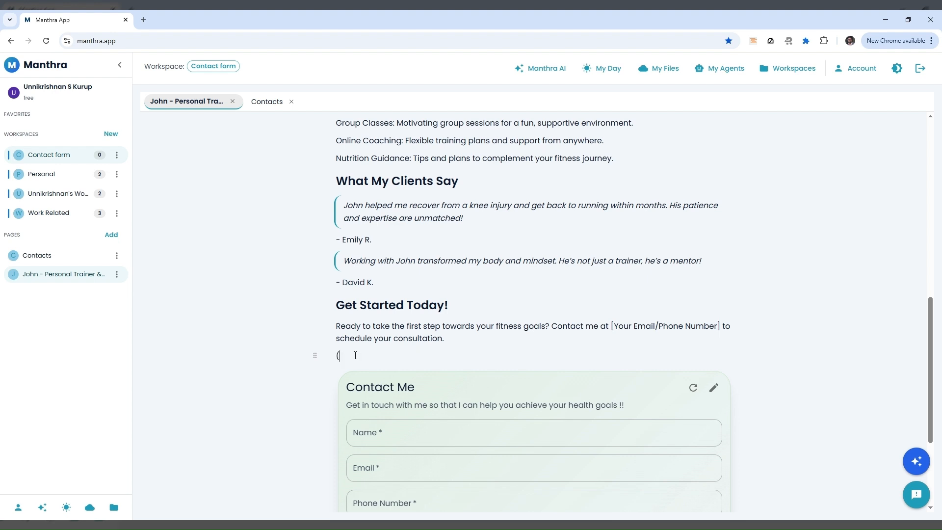
key(BackSpace)
text(/)
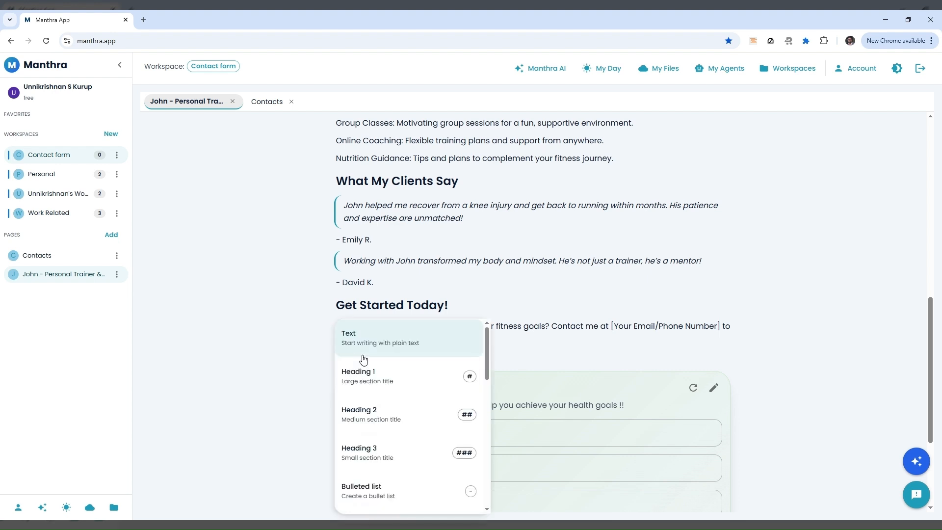
text(div)
click(395, 384)
scroll(538, 399, down, 3)
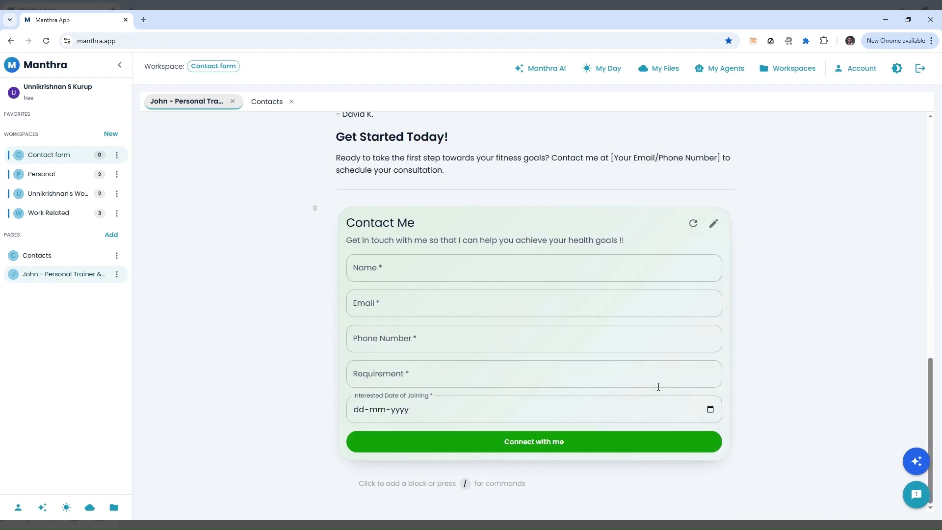
scroll(658, 387, up, 12)
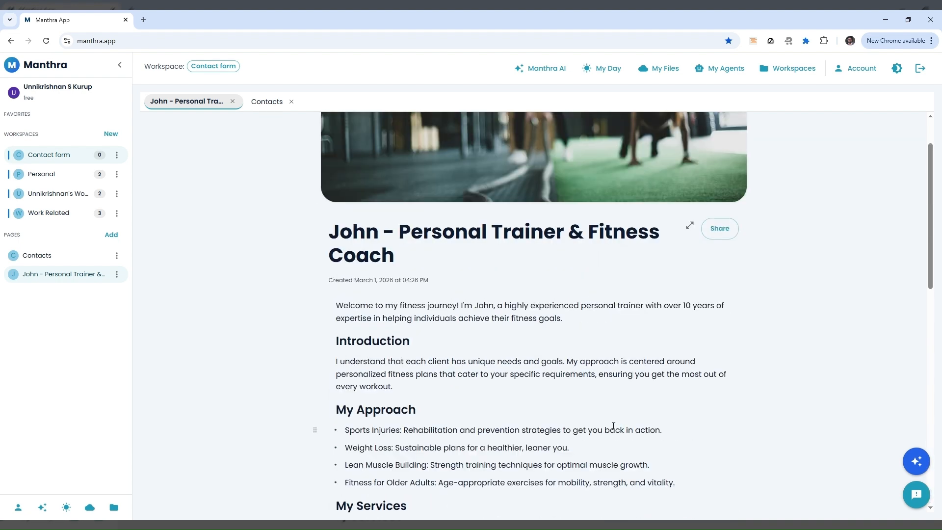
scroll(595, 427, down, 12)
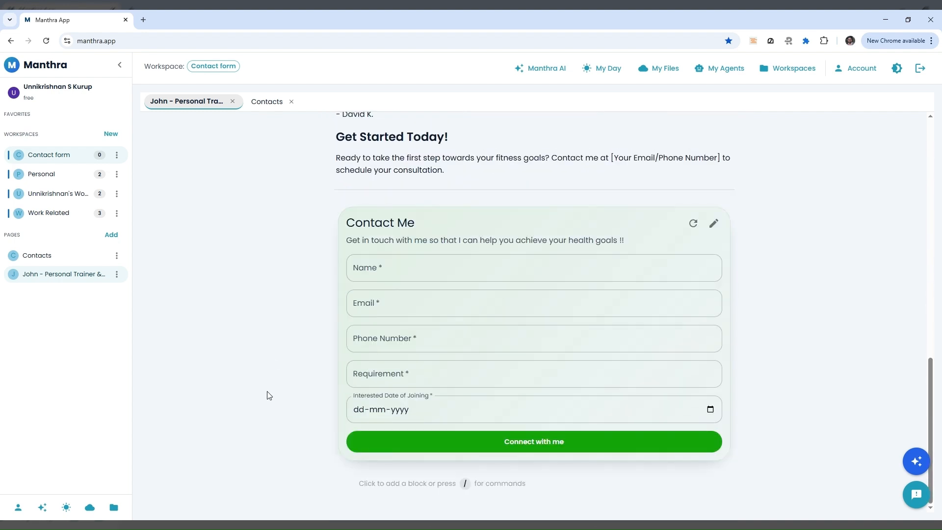
scroll(267, 396, up, 12)
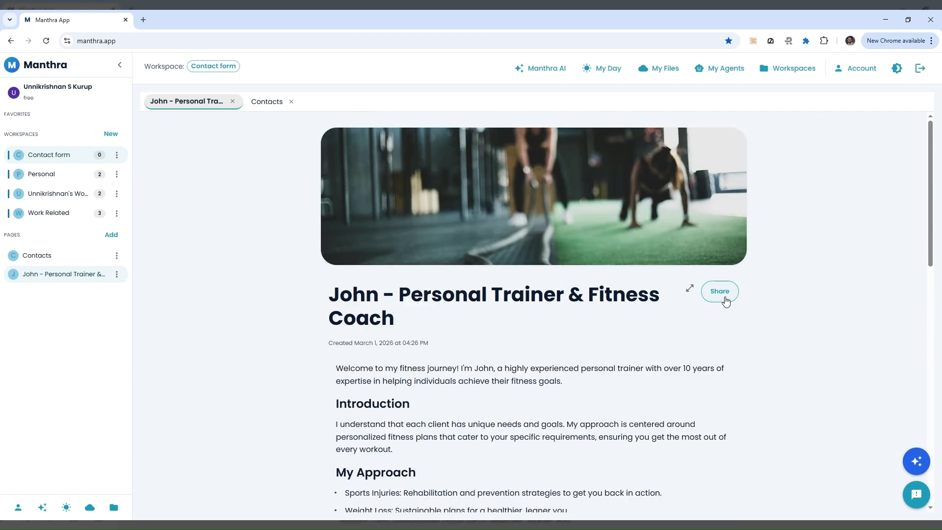
Make the page public with slug 'trainer-john', copy its link, and save the sharing settings
click(724, 297)
click(363, 284)
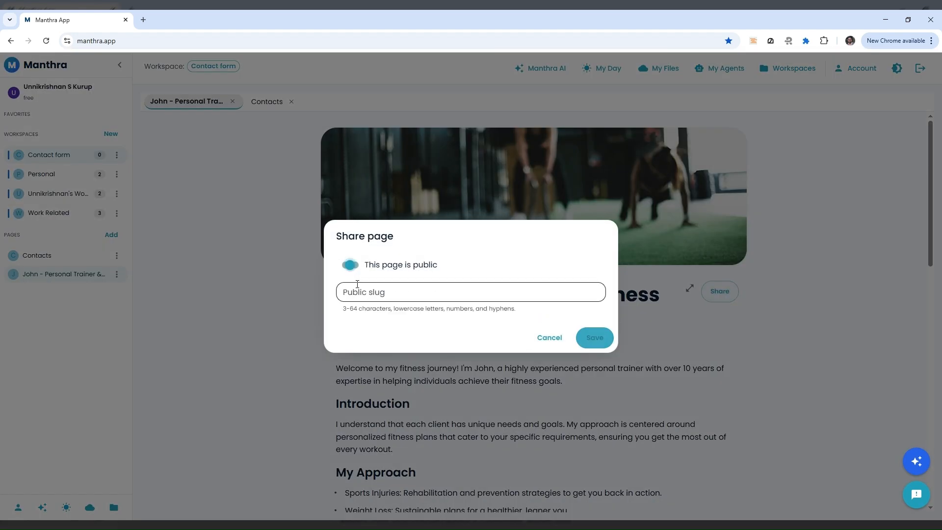
click(439, 288)
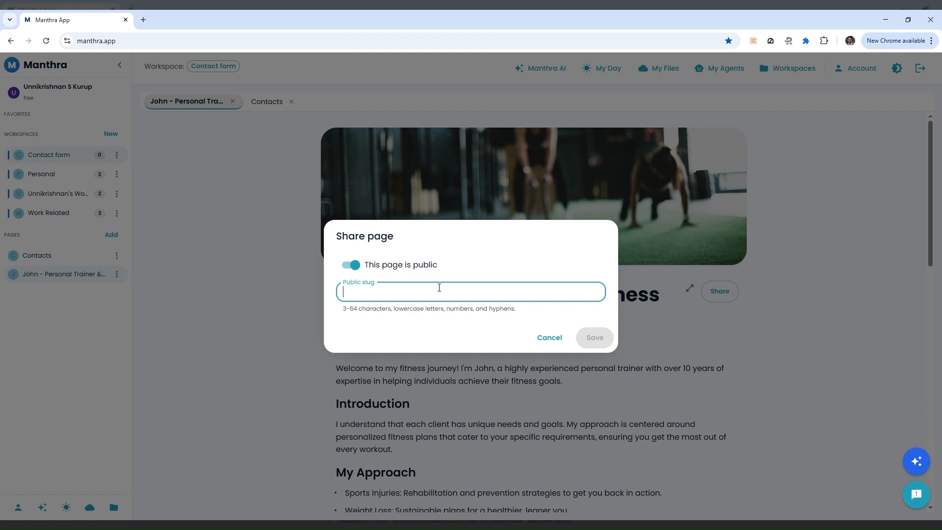
text(connect-with -)
key(ctrl+a)
text(trainer)
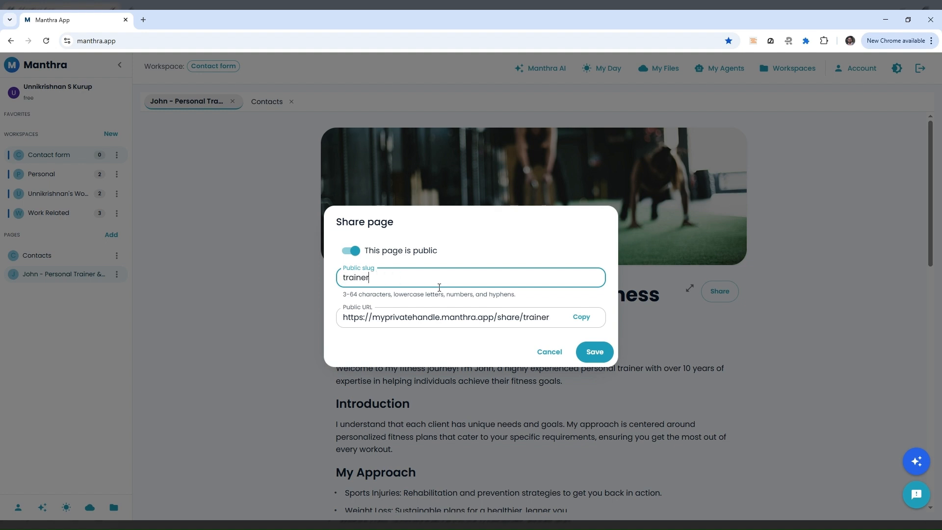
text(-john)
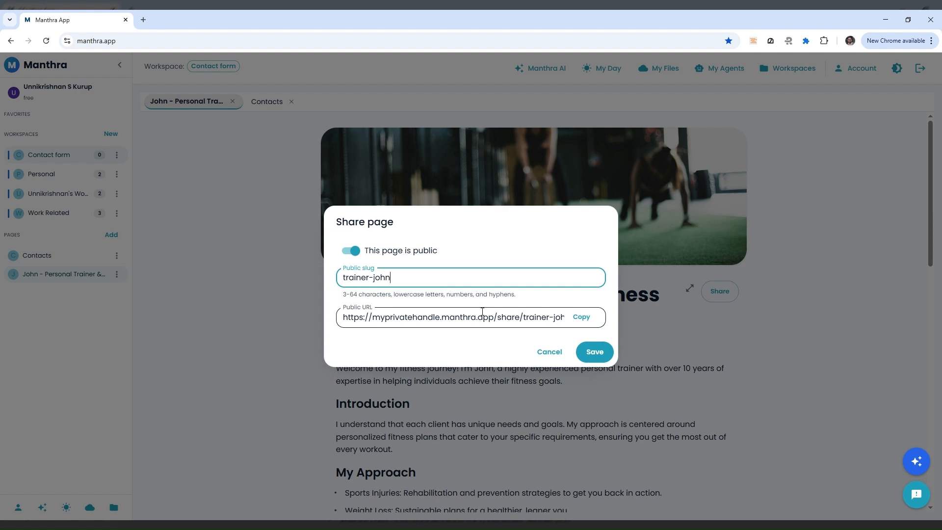
scroll(549, 319, right, 1)
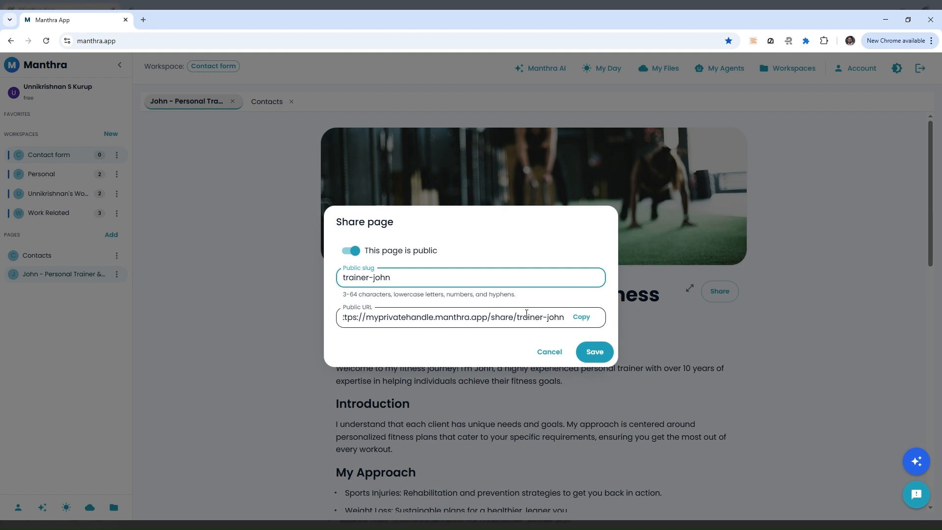
click(581, 317)
click(594, 351)
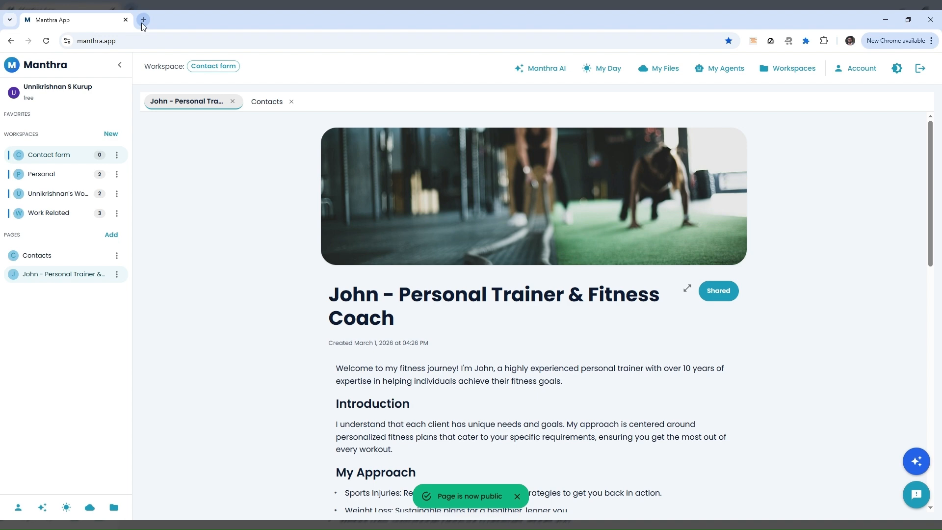
Load the copied trainer-john share link in a new browser tab
click(142, 20)
click(226, 39)
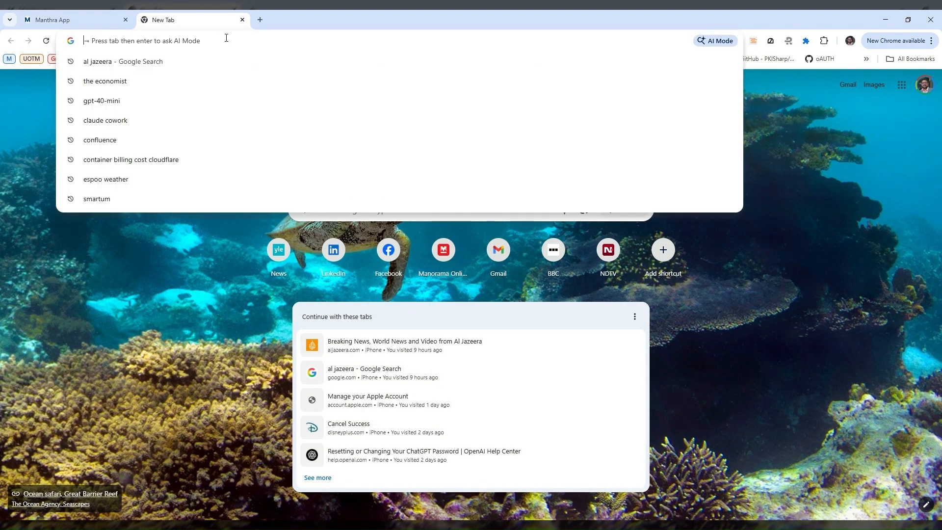
key(ctrl+v)
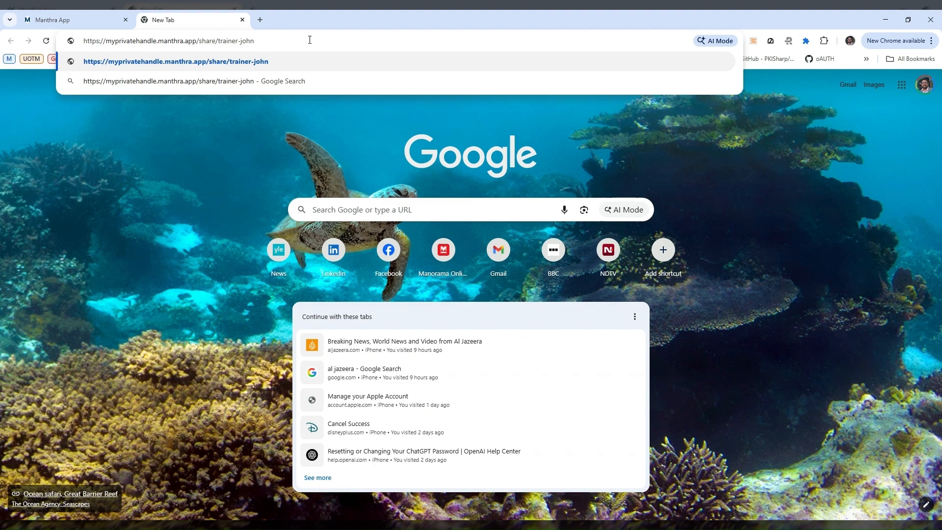
key(Return)
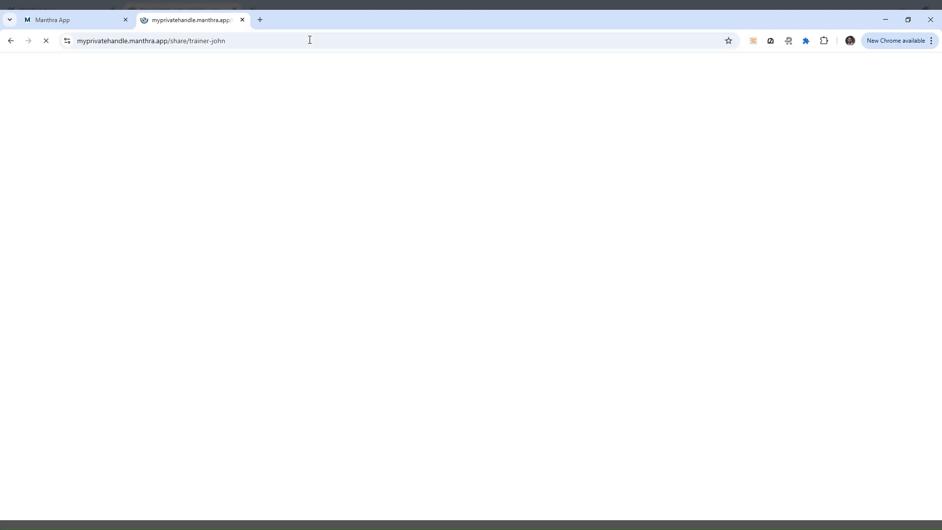
Scroll the public trainer page down to the green Contact Me form
scroll(596, 288, down, 3)
scroll(596, 288, down, 6)
scroll(595, 286, up, 9)
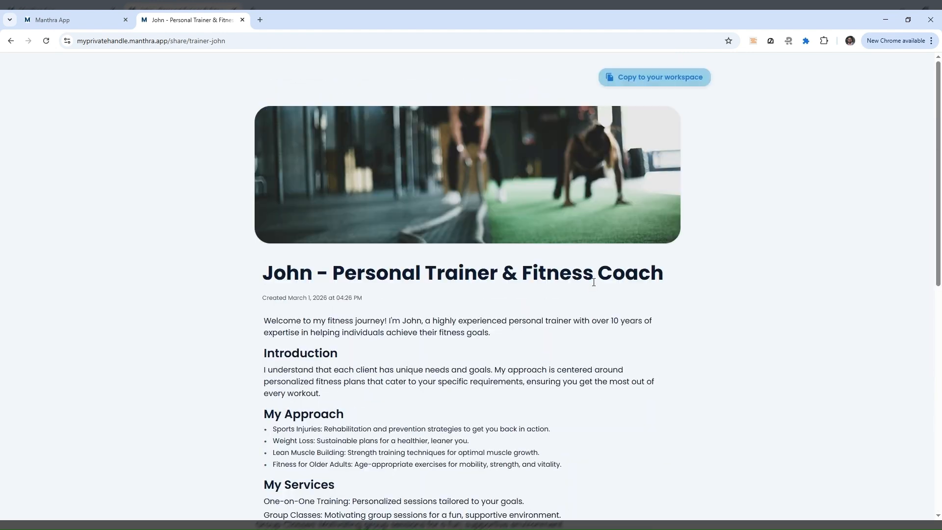
scroll(593, 282, down, 5)
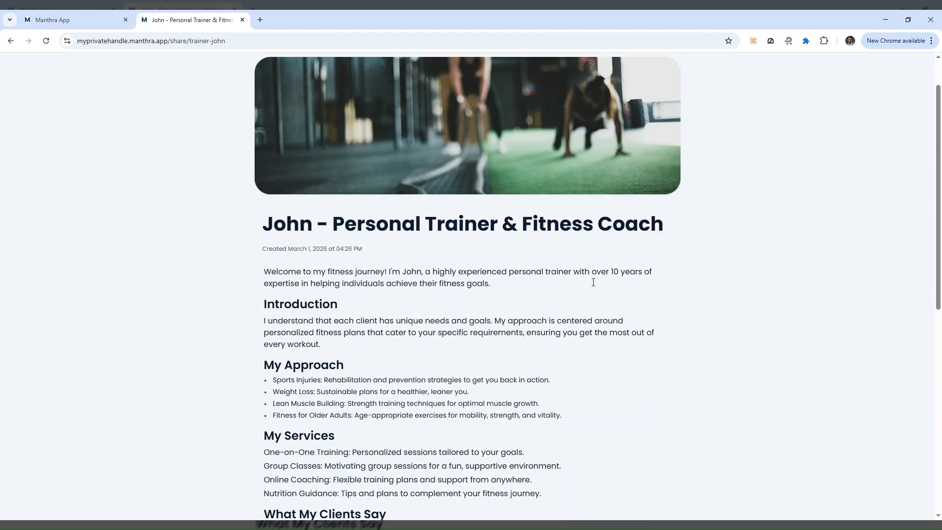
scroll(593, 282, up, 5)
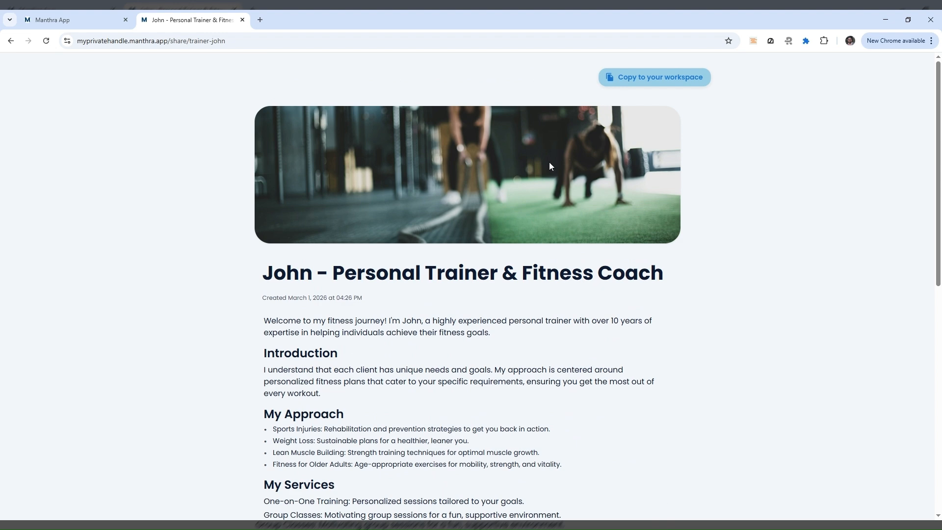
scroll(505, 198, down, 8)
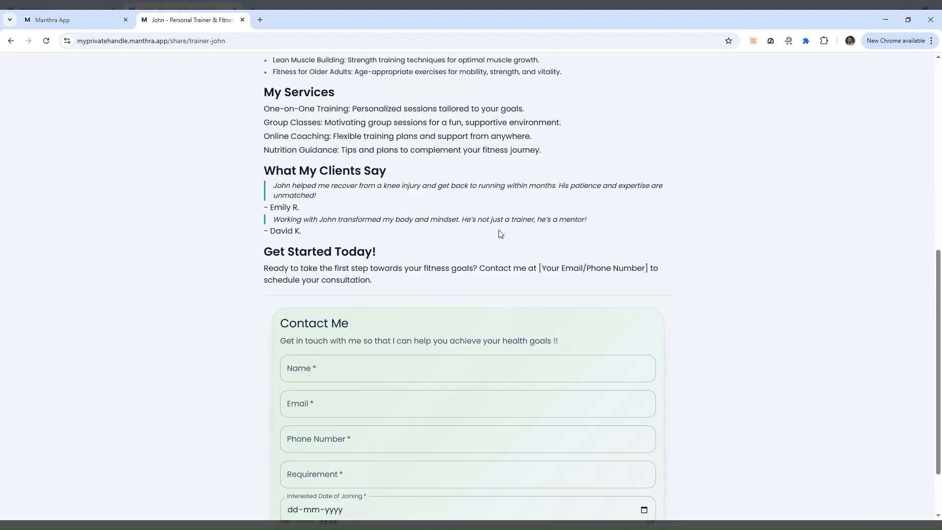
scroll(500, 234, down, 2)
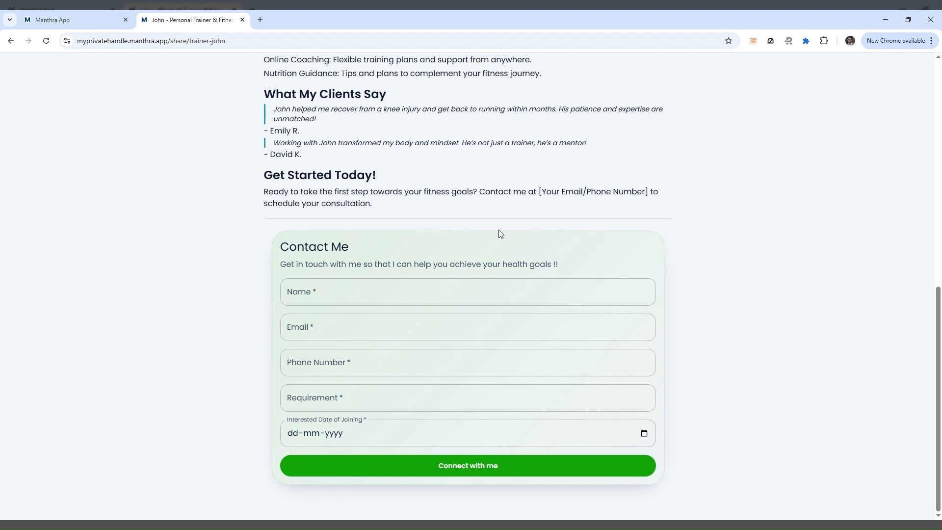
Fill the Contact Me form's Name, Email and Phone Number fields with test values
click(445, 287)
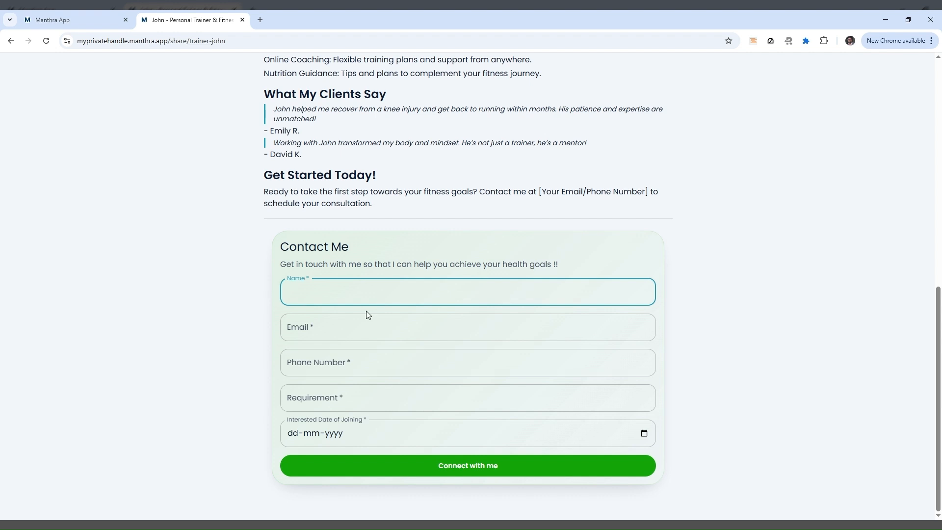
text(ack)
click(288, 291)
text(J)
click(314, 329)
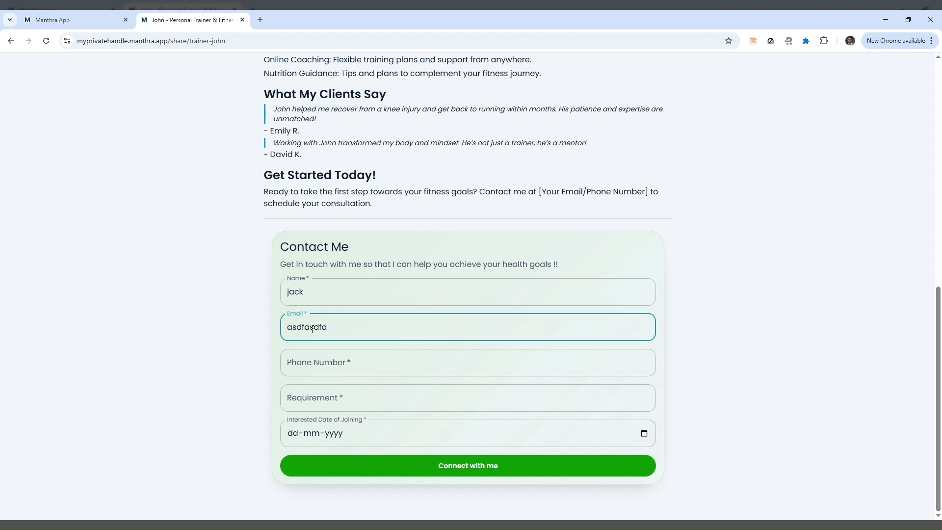
click(331, 361)
text(02356566)
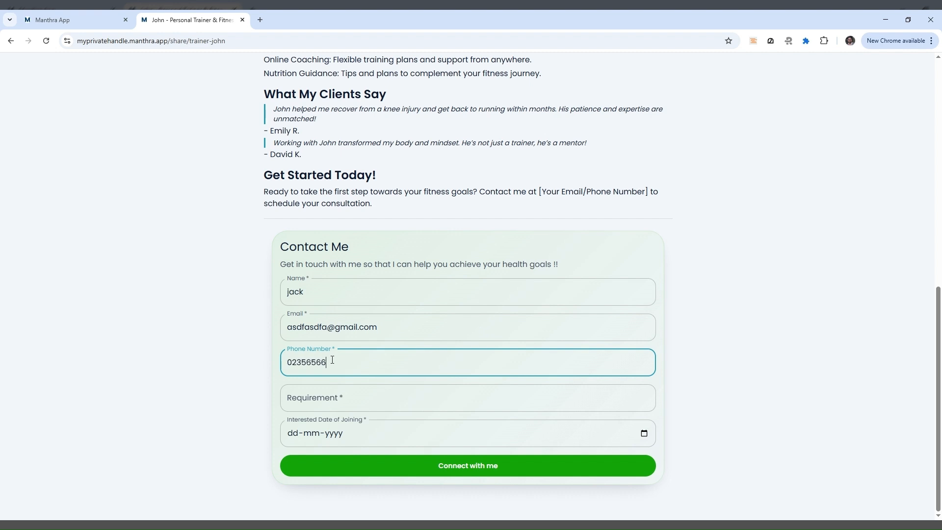
Enter requirement 'pain relief' and joining date 31-03-2026, then submit the enquiry
click(334, 398)
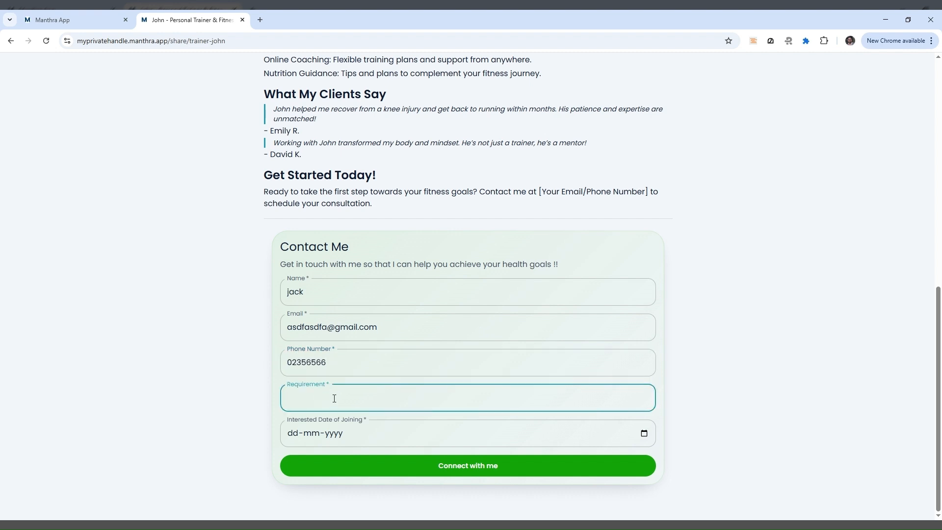
text(pain relief)
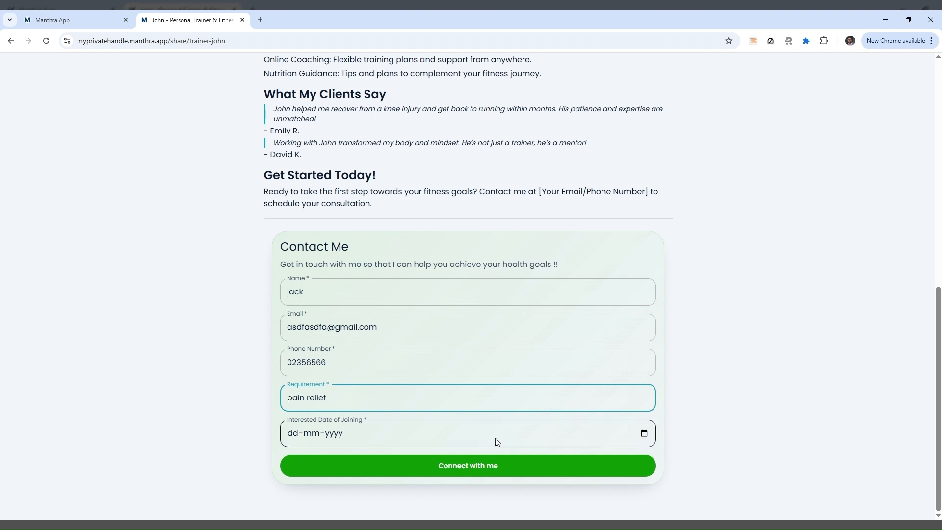
click(569, 419)
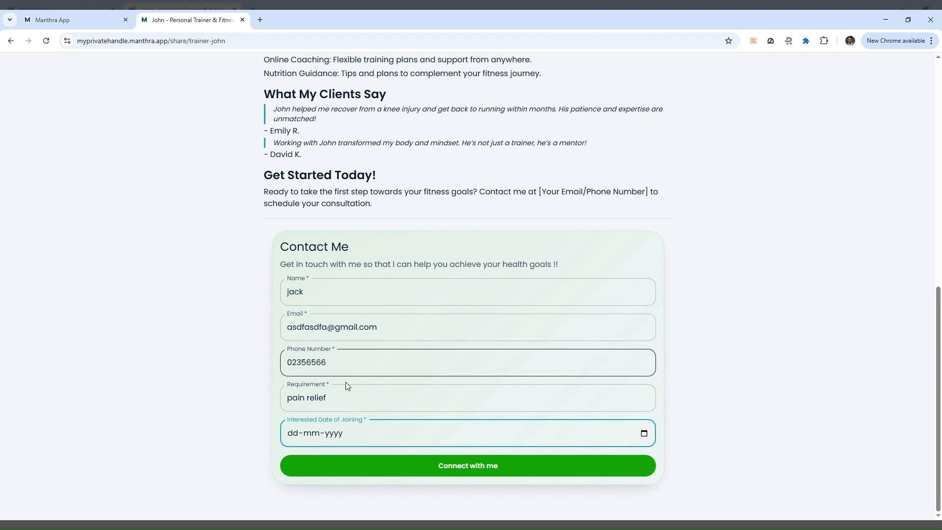
text(31032026)
click(363, 431)
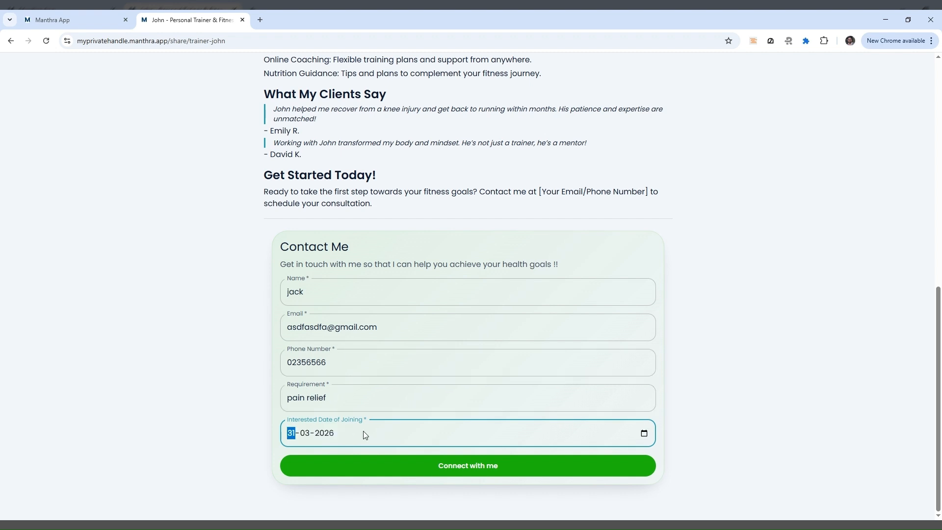
click(208, 420)
click(490, 464)
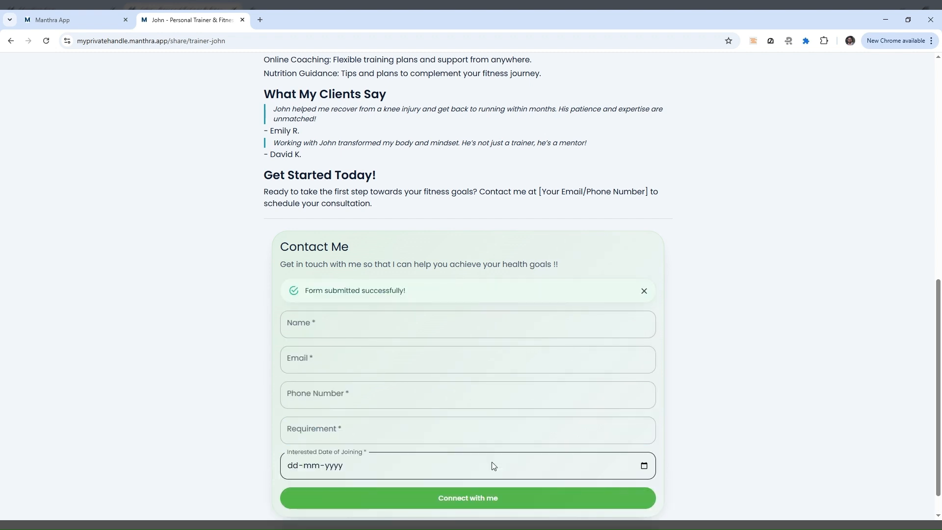
click(58, 22)
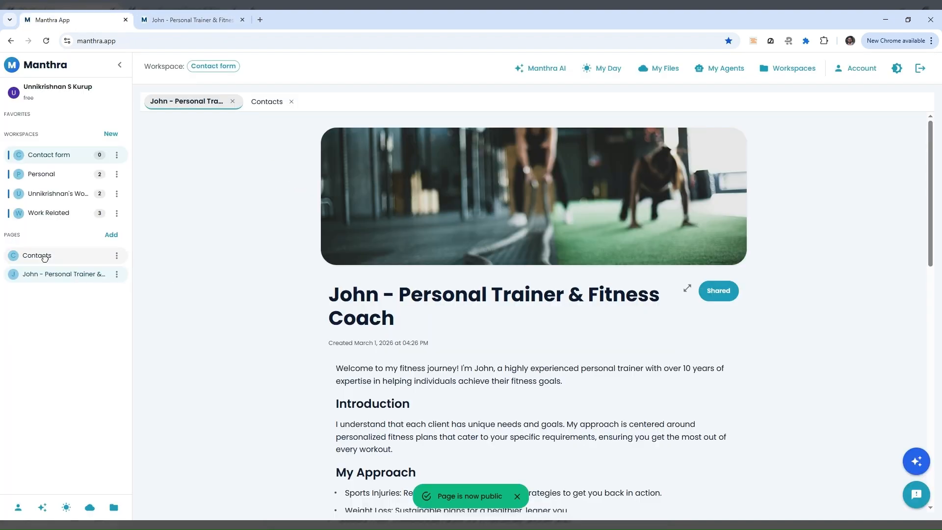
Open Contacts at full width to check the new lead, then return to the shared page tab
click(43, 255)
drag(523, 420, 575, 422)
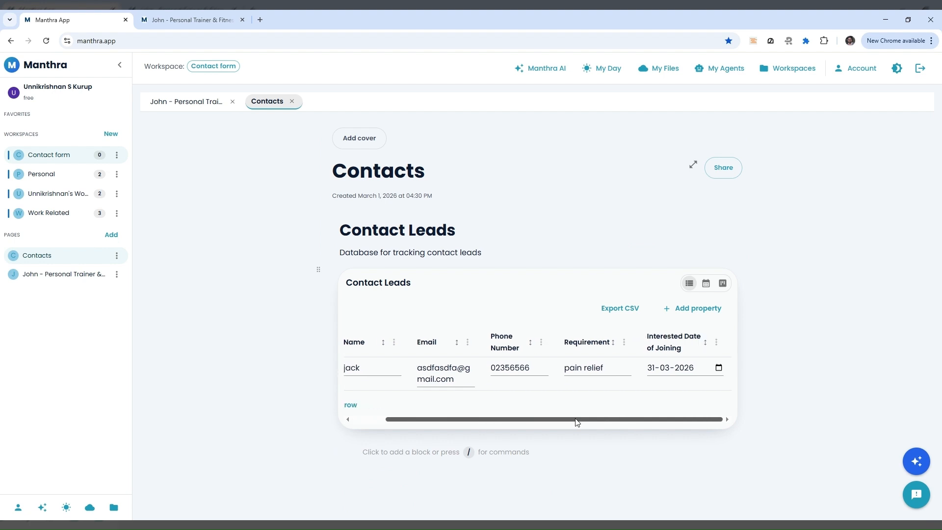
click(691, 164)
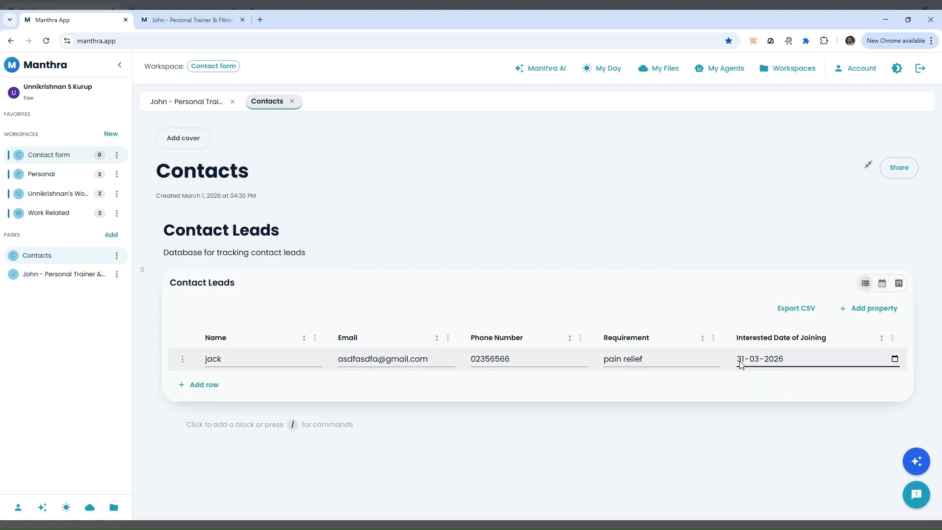
click(203, 29)
scroll(620, 353, down, 1)
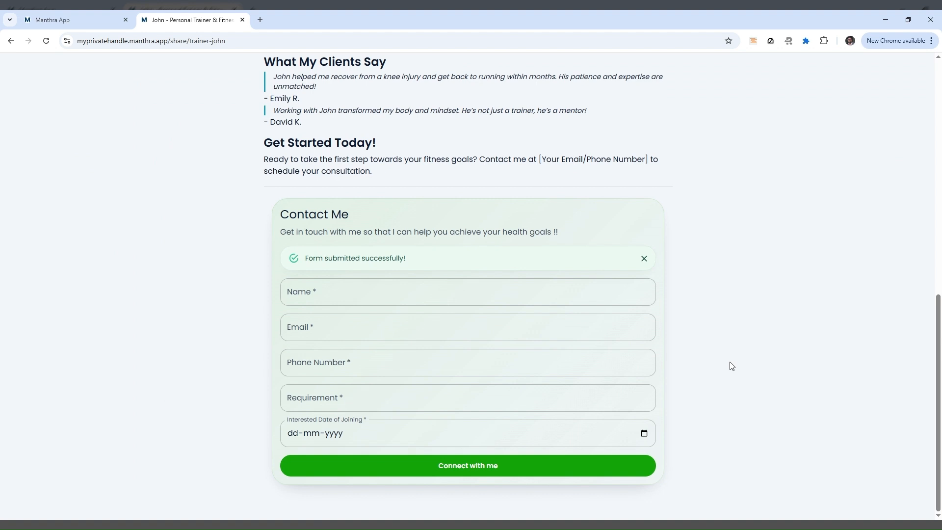
click(95, 25)
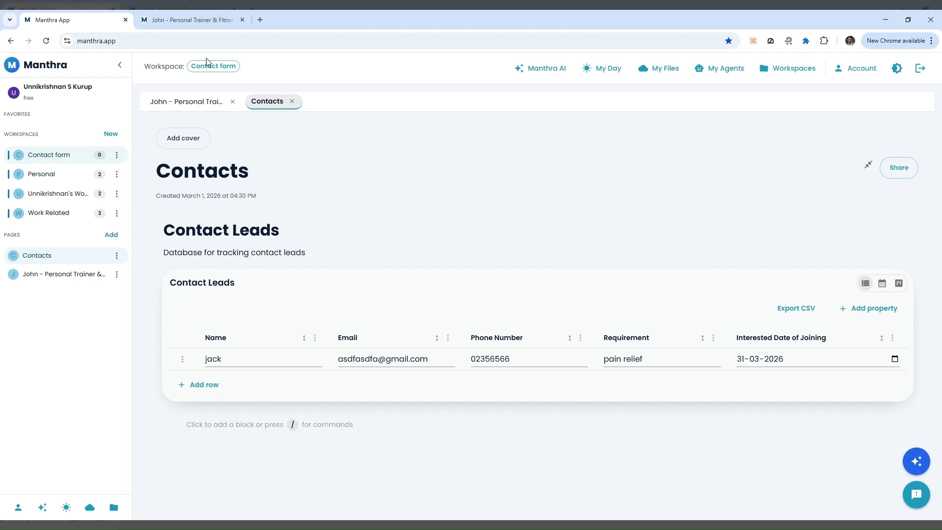
click(196, 21)
scroll(517, 294, up, 6)
scroll(522, 297, up, 4)
scroll(521, 299, down, 6)
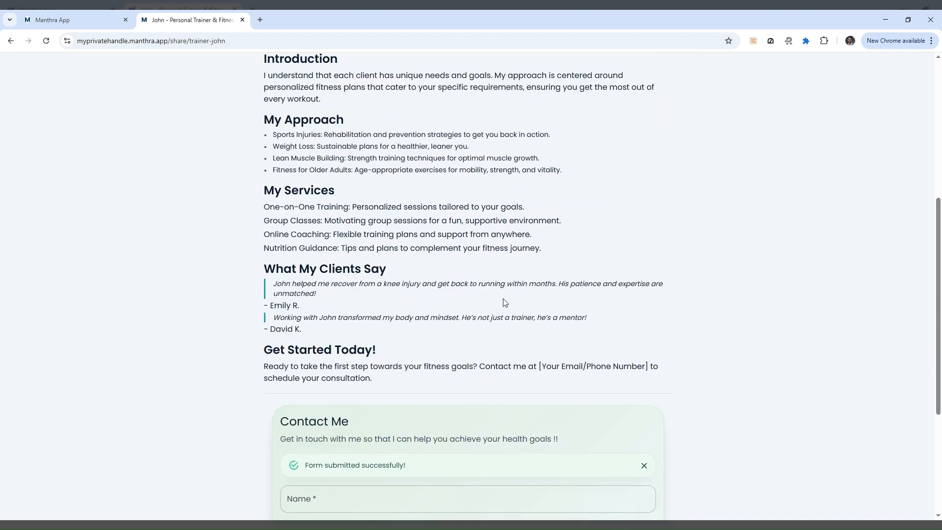
Scroll up and down through the shared trainer page to review it
scroll(505, 302, up, 4)
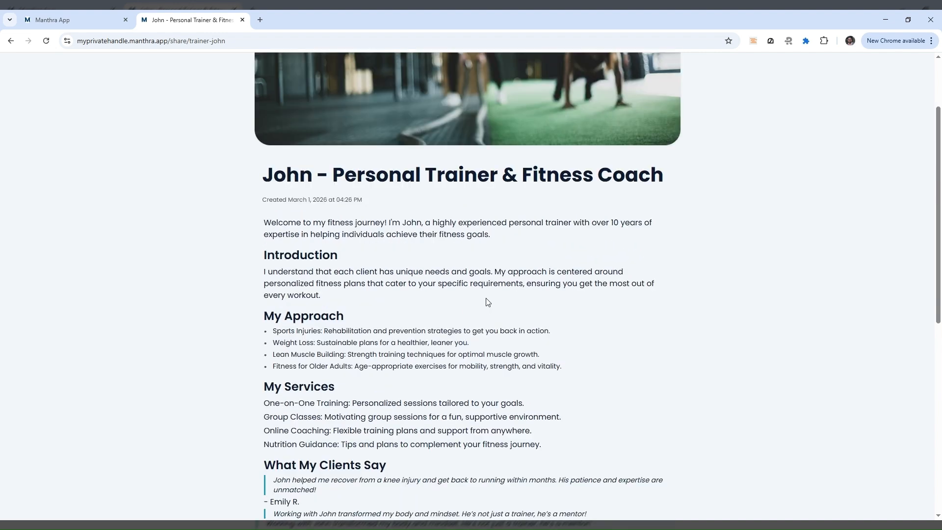
scroll(593, 314, up, 2)
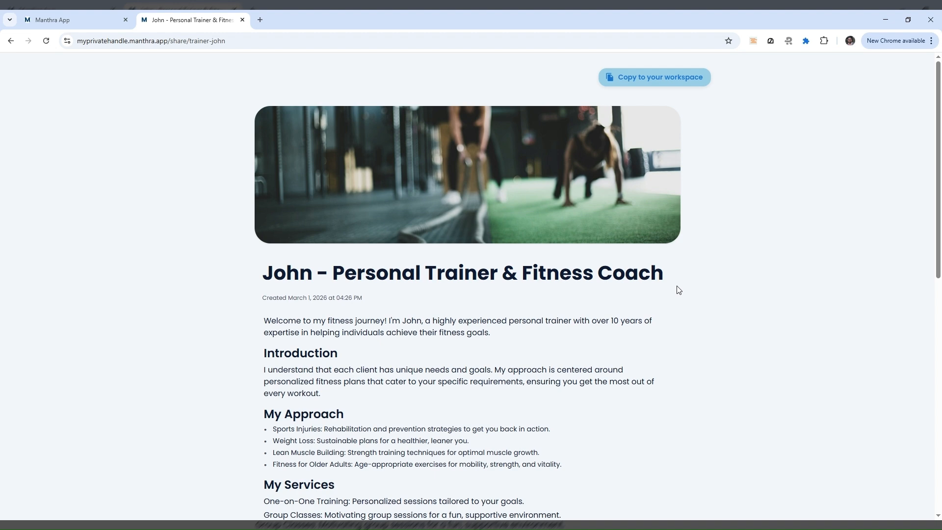
scroll(456, 304, down, 5)
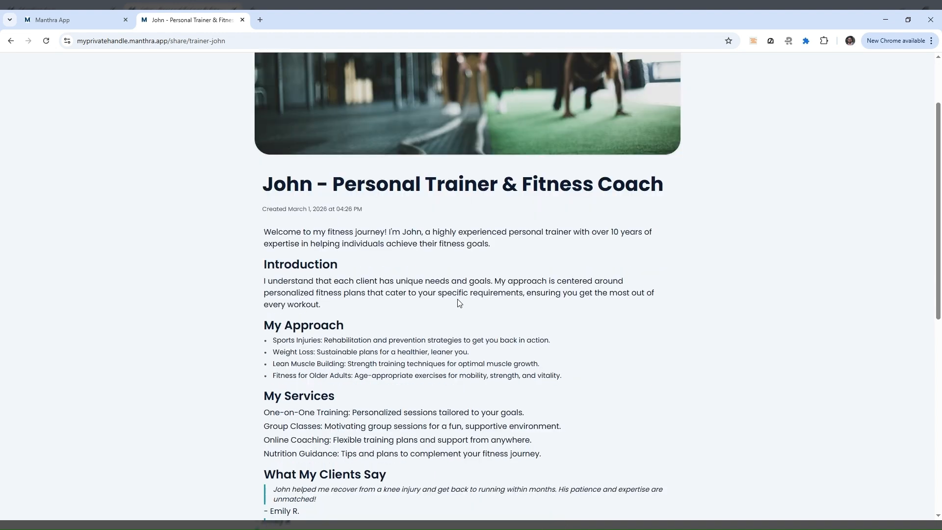
scroll(592, 305, up, 4)
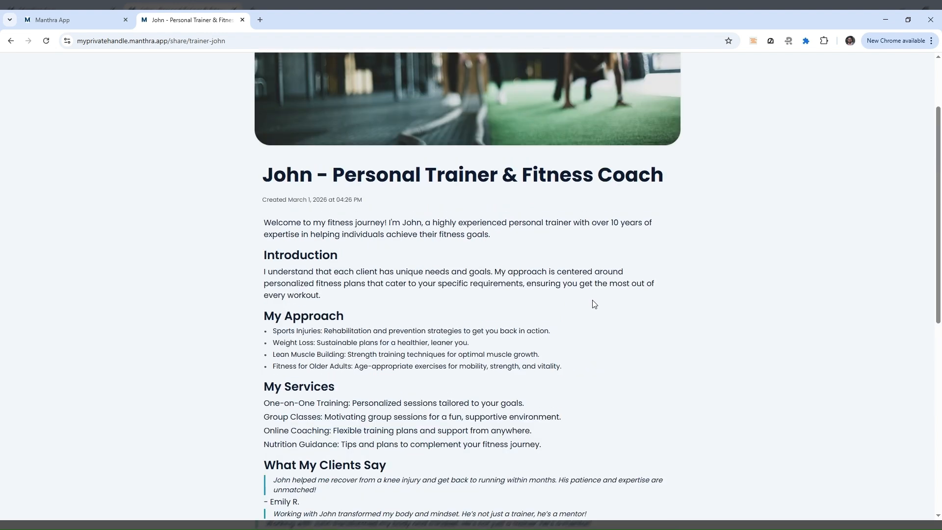
scroll(624, 295, up, 2)
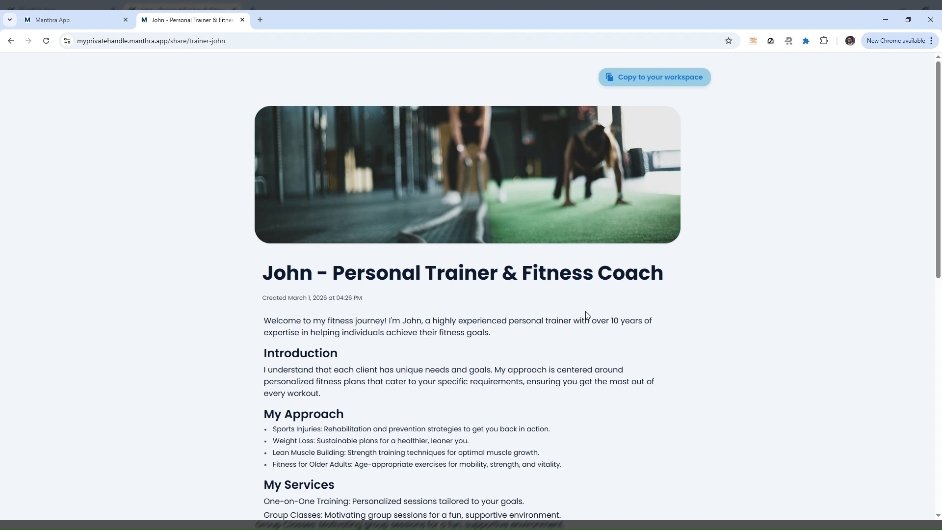
scroll(587, 315, down, 10)
scroll(622, 311, up, 10)
click(105, 28)
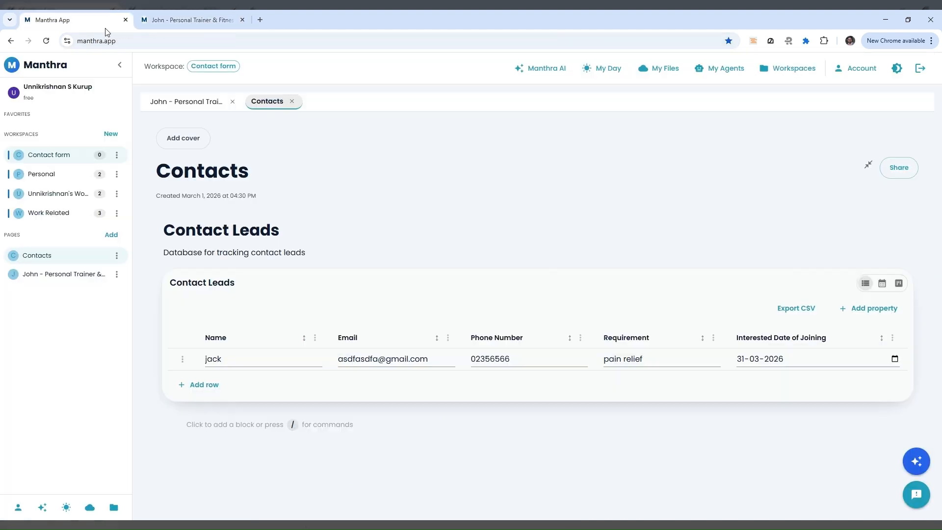